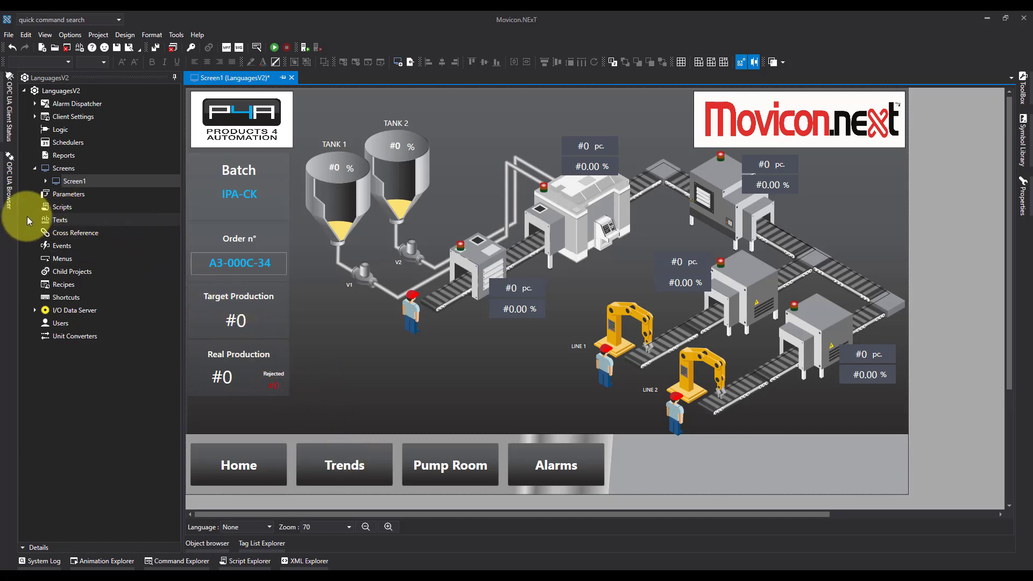
click(59, 219)
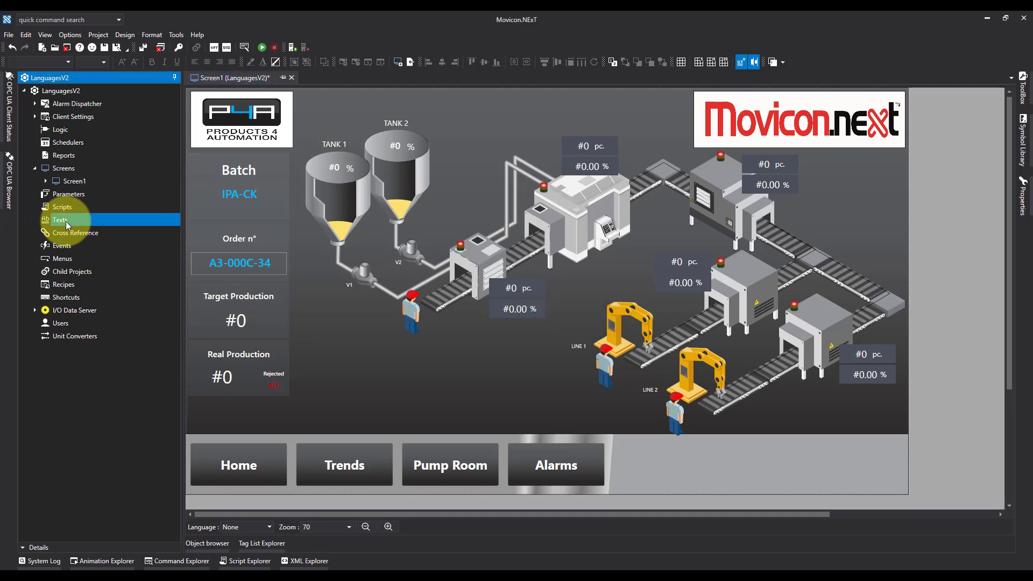
double_click(66, 221)
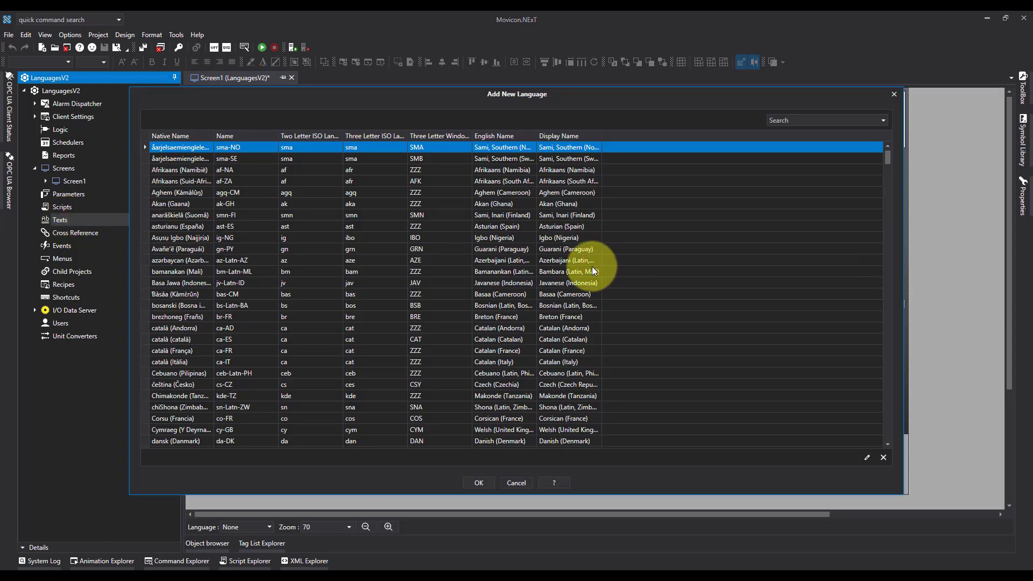
scroll(586, 262, down, 6)
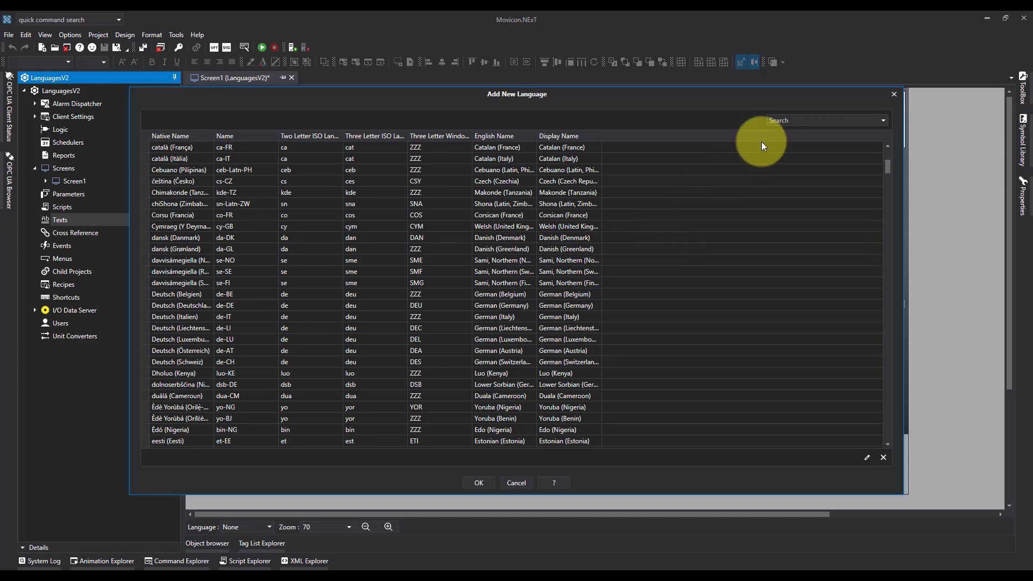
click(788, 120)
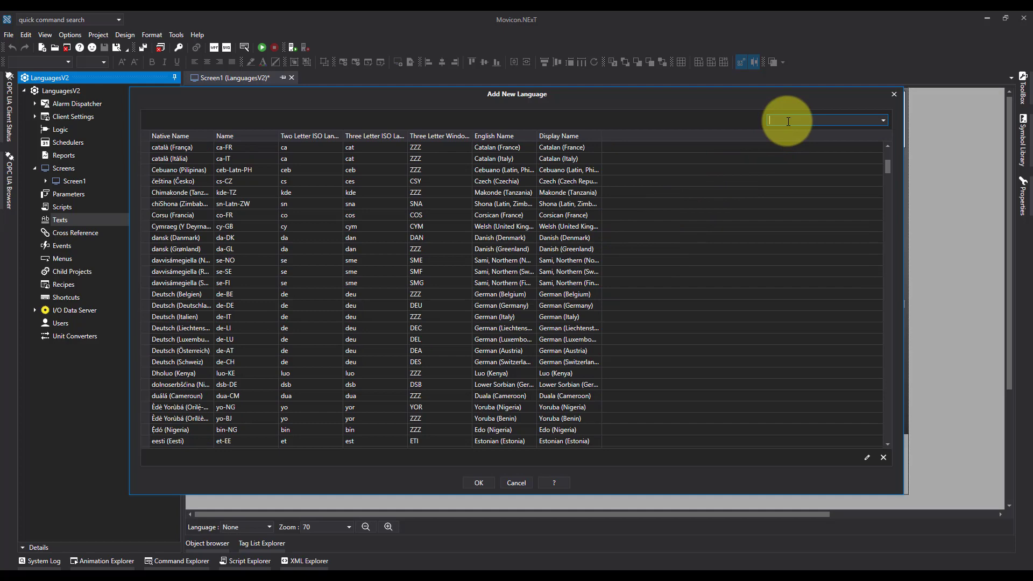
text(eng)
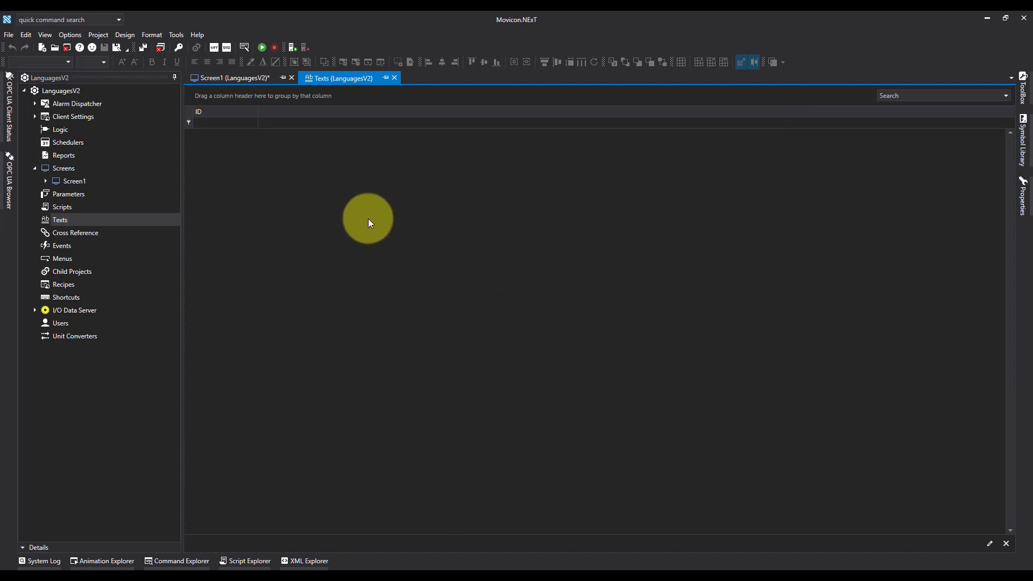
click(396, 78)
Open the project's Texts resource and add English (United Kingdom), en-GB, as its first language, filtering the language list by "english"
click(53, 218)
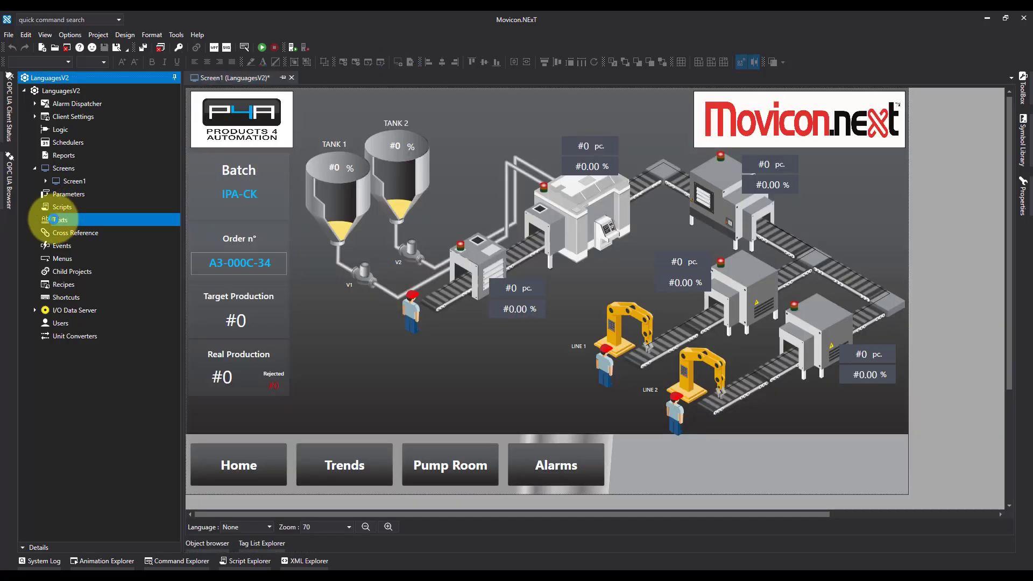
click(207, 217)
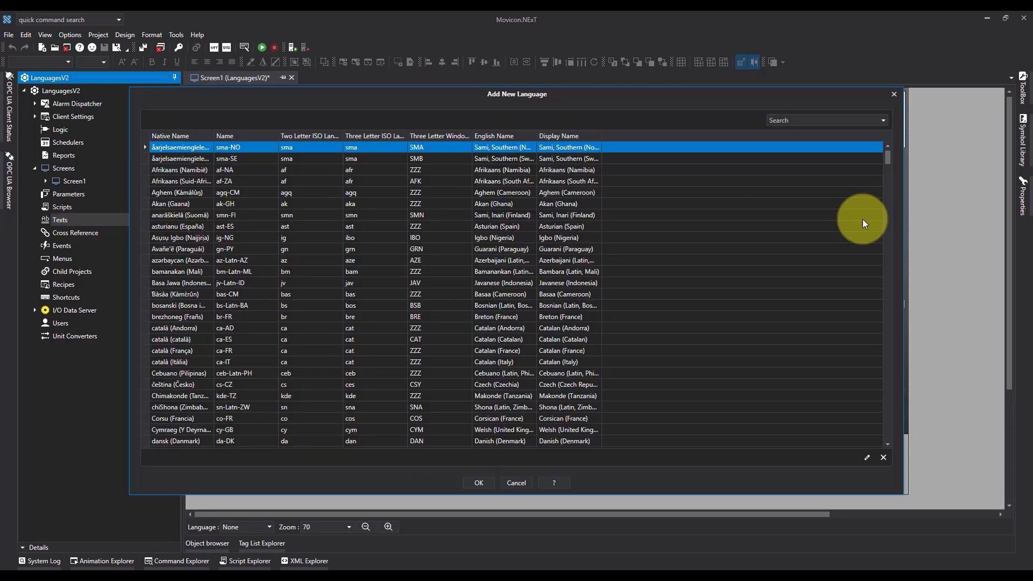
click(783, 119)
text(e)
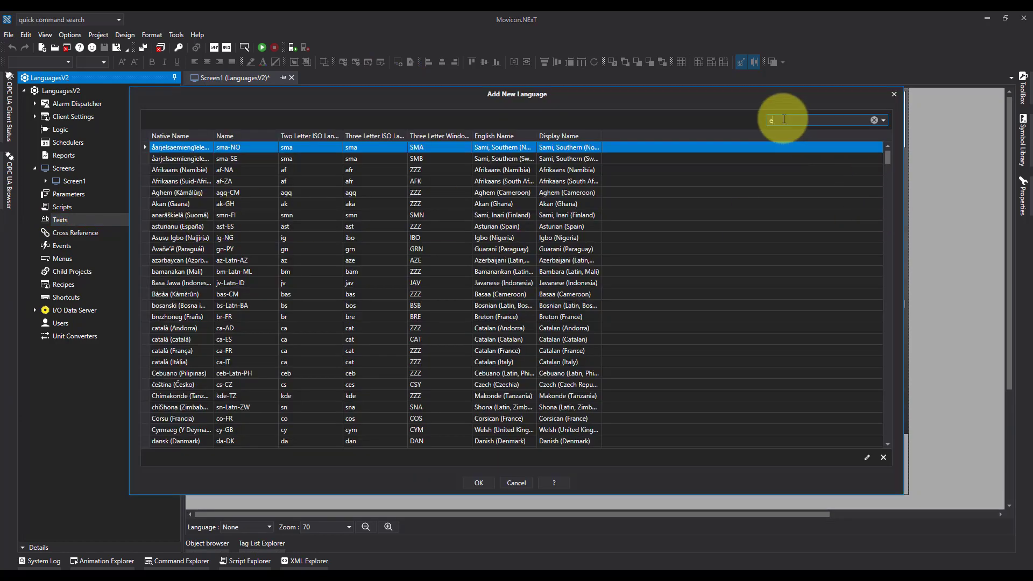
text(nglish)
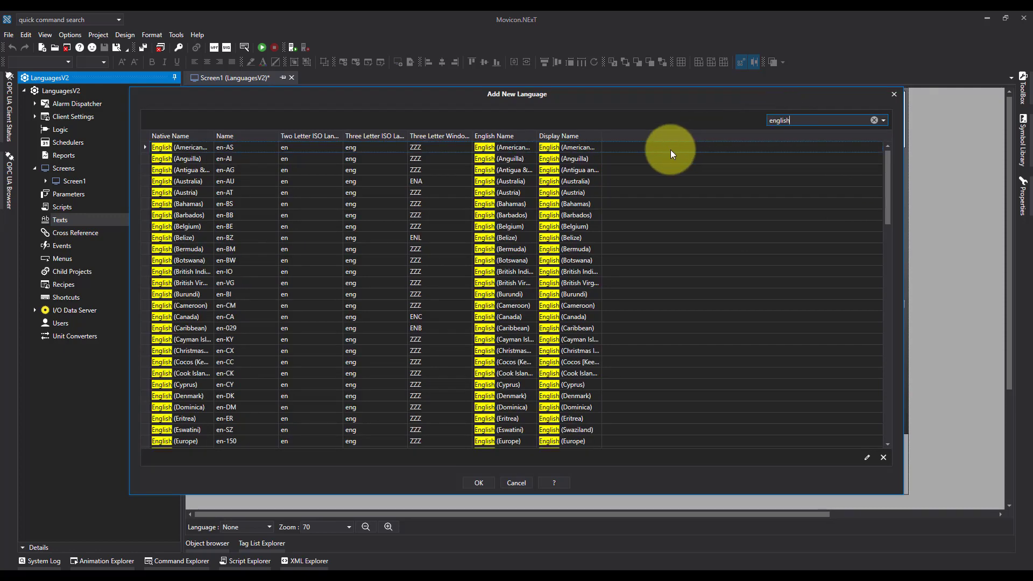
scroll(252, 215, down, 7)
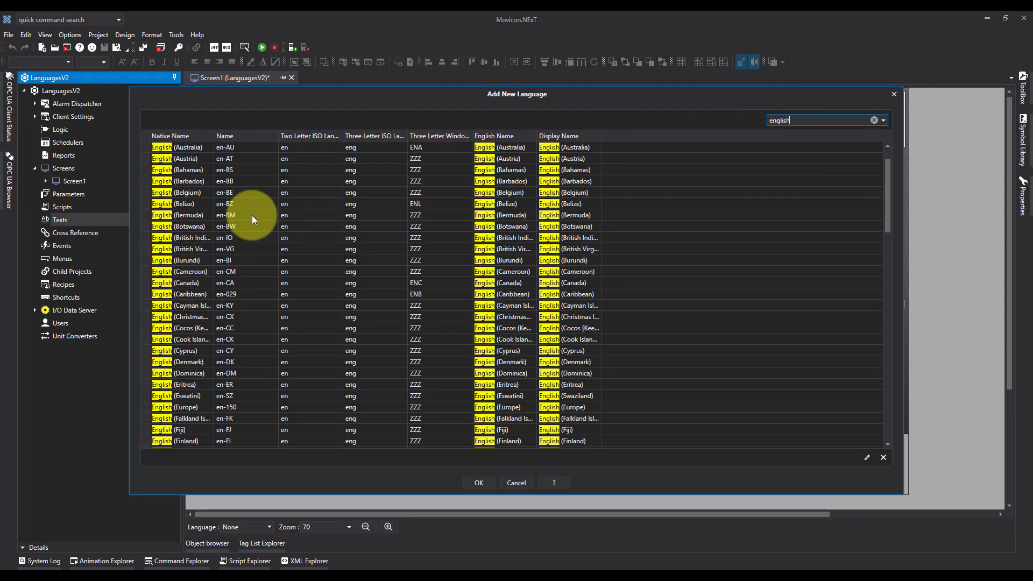
scroll(223, 230, down, 15)
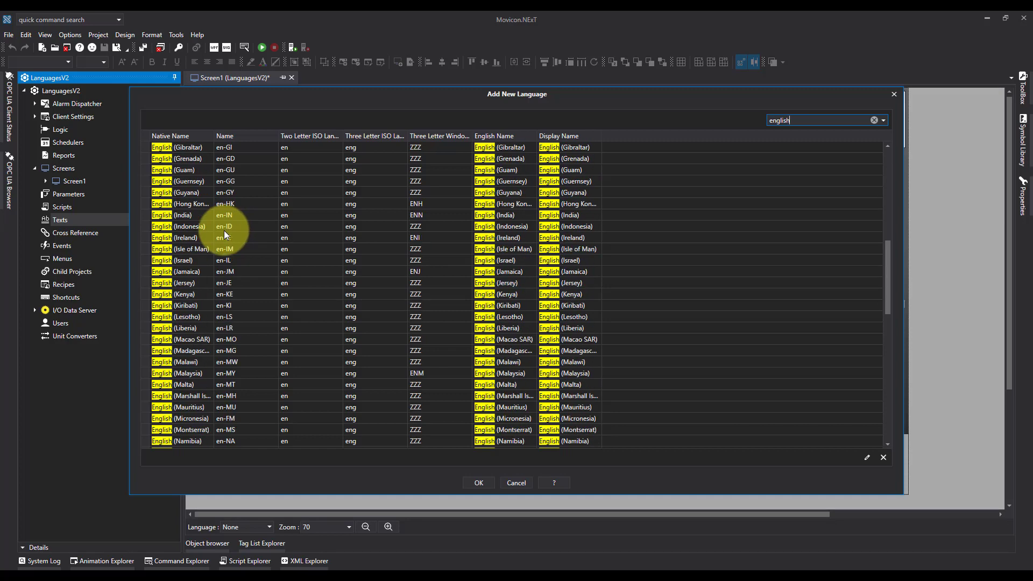
scroll(224, 230, down, 4)
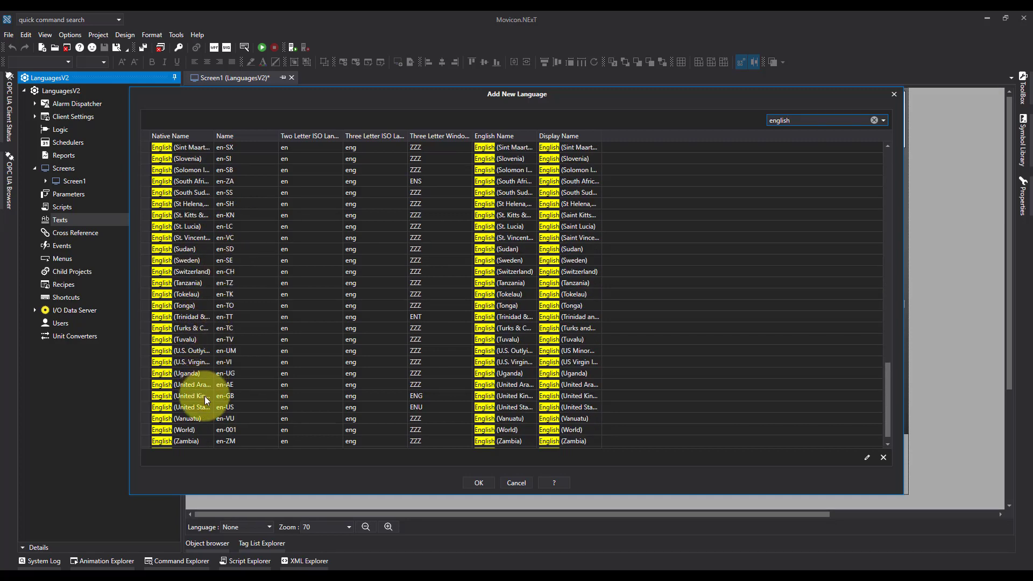
click(204, 396)
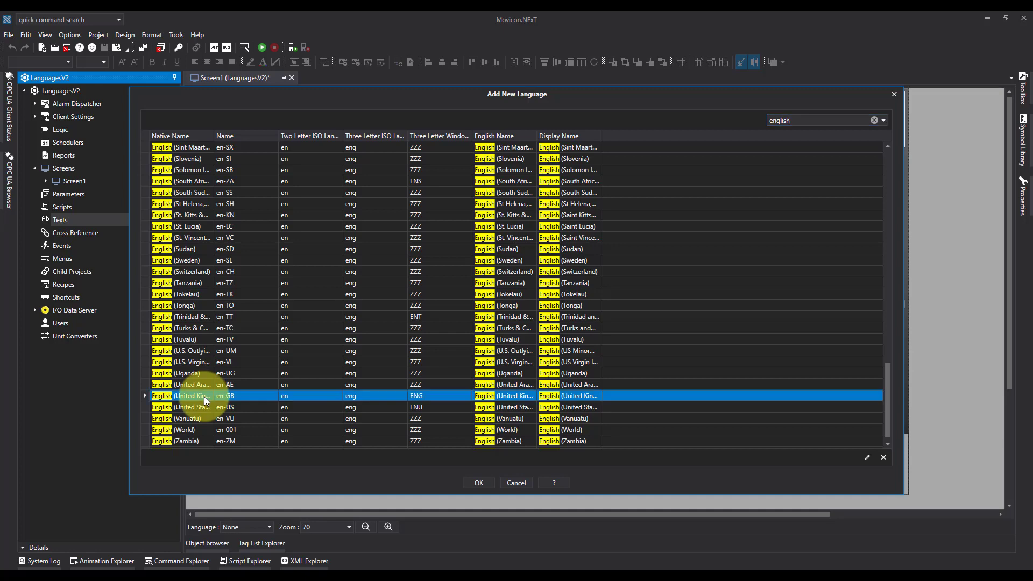
click(485, 484)
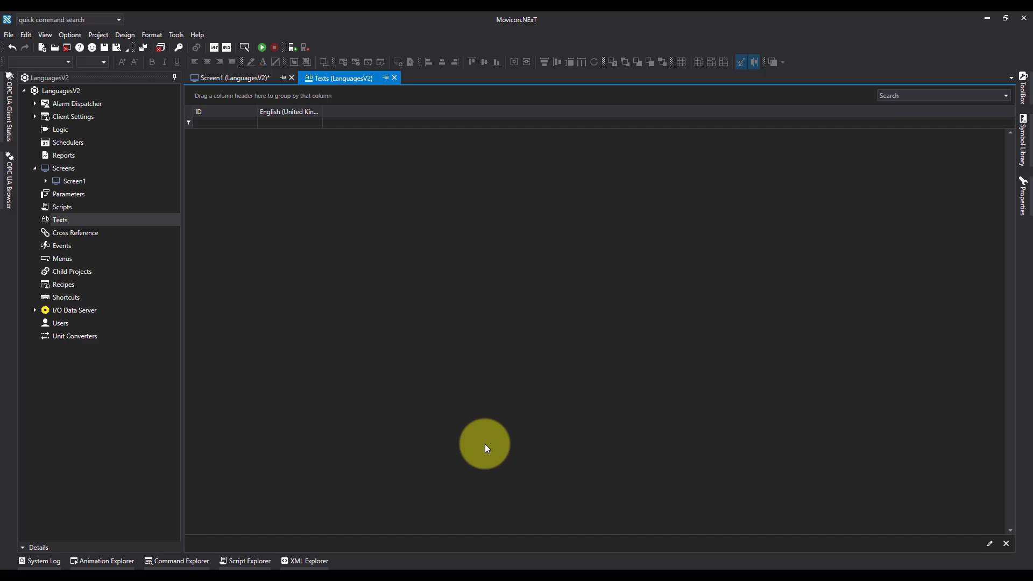
Add French (France), fr-FR, as a second language in the texts table, filtering the language list by "french"
right_click(342, 163)
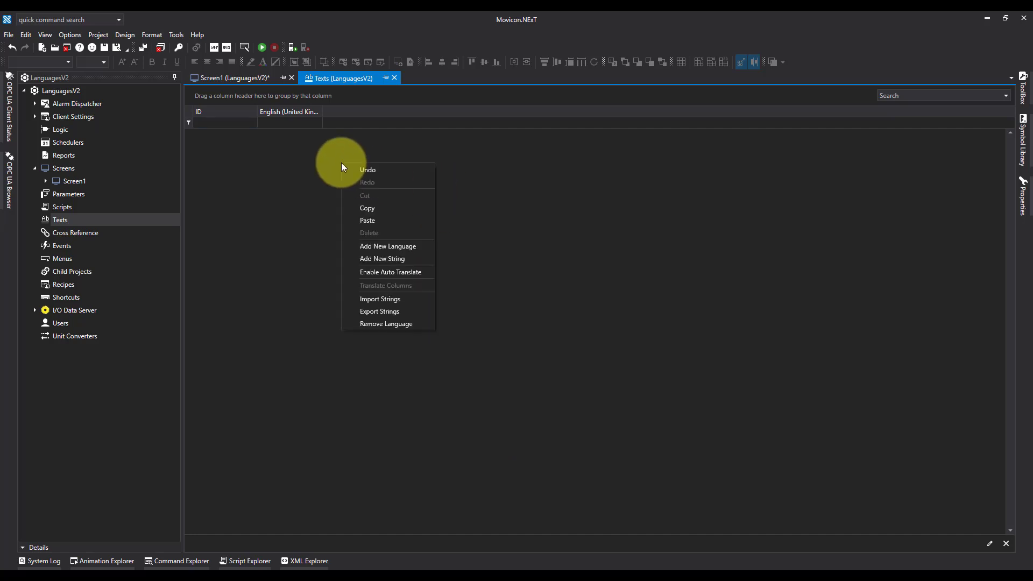
click(399, 249)
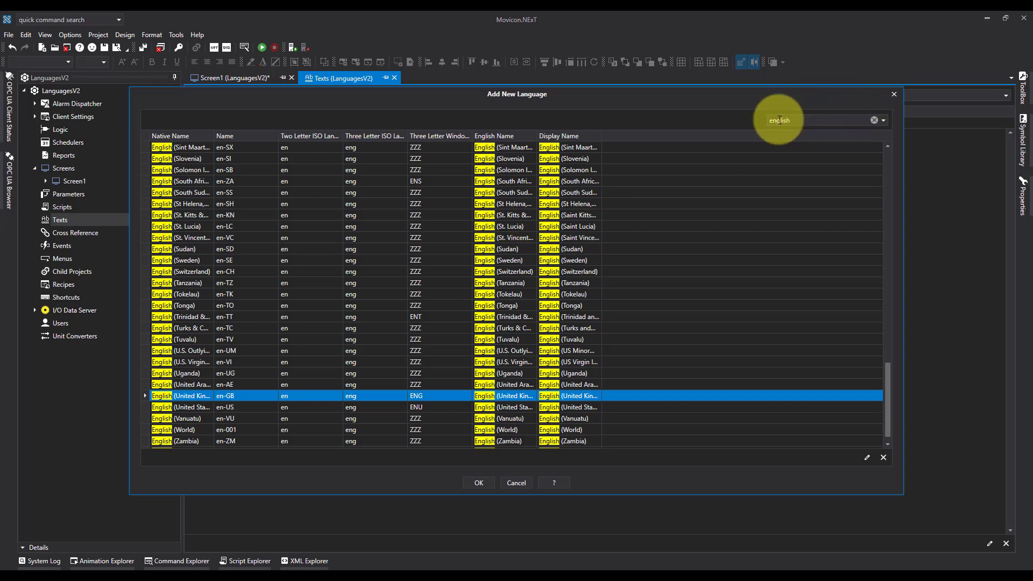
click(874, 121)
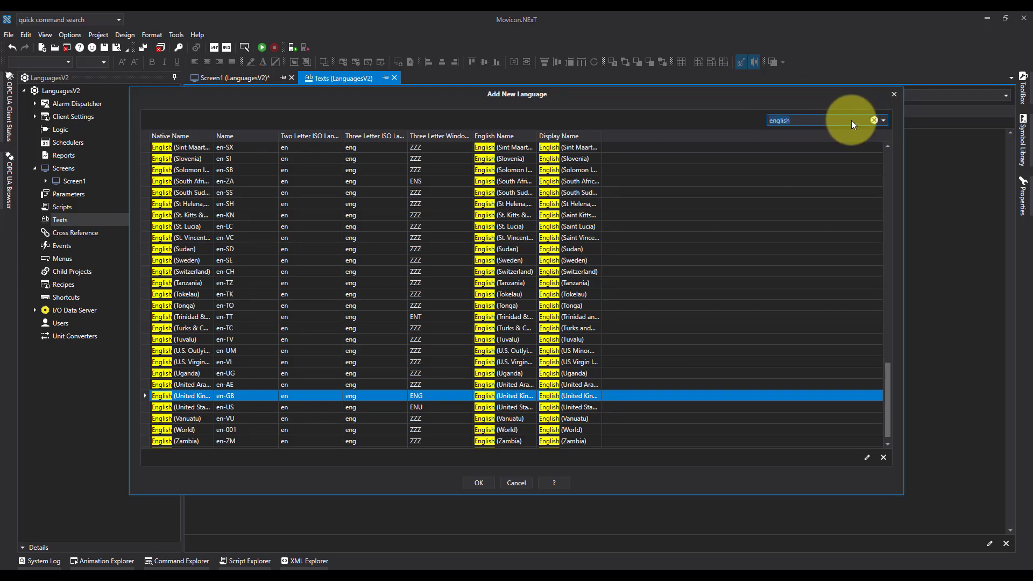
text(fre)
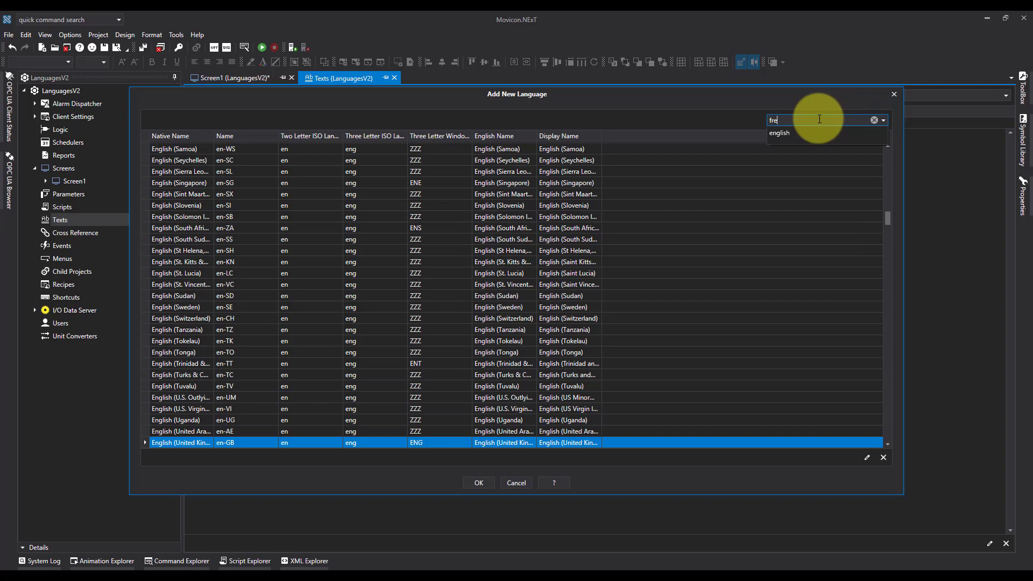
text(nch)
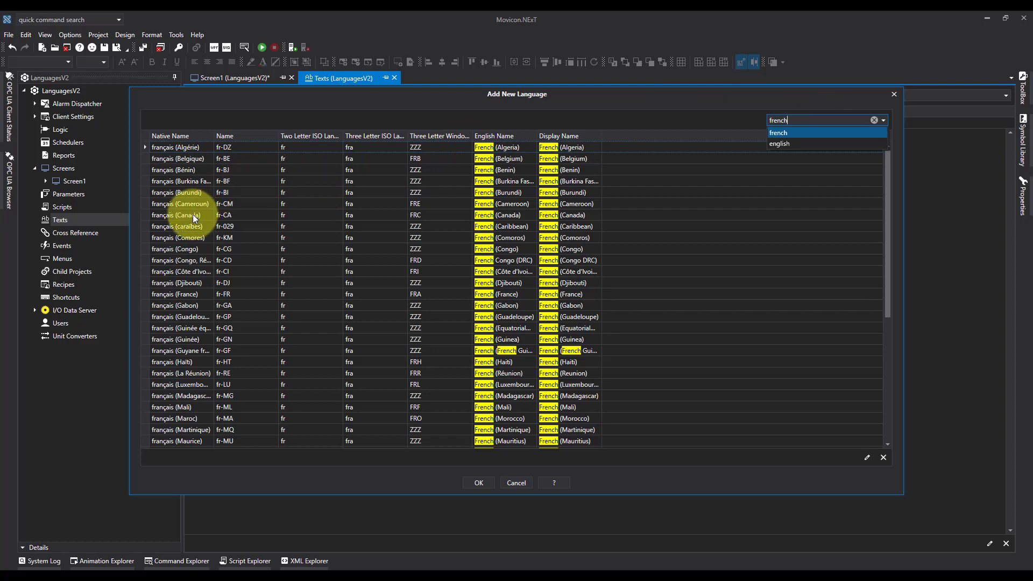
click(179, 291)
click(182, 294)
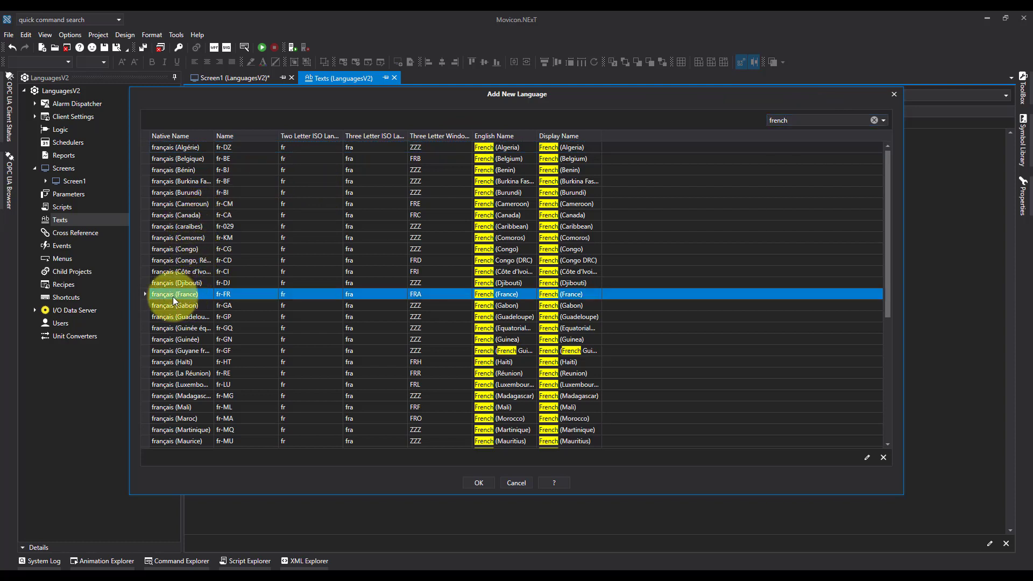
click(482, 482)
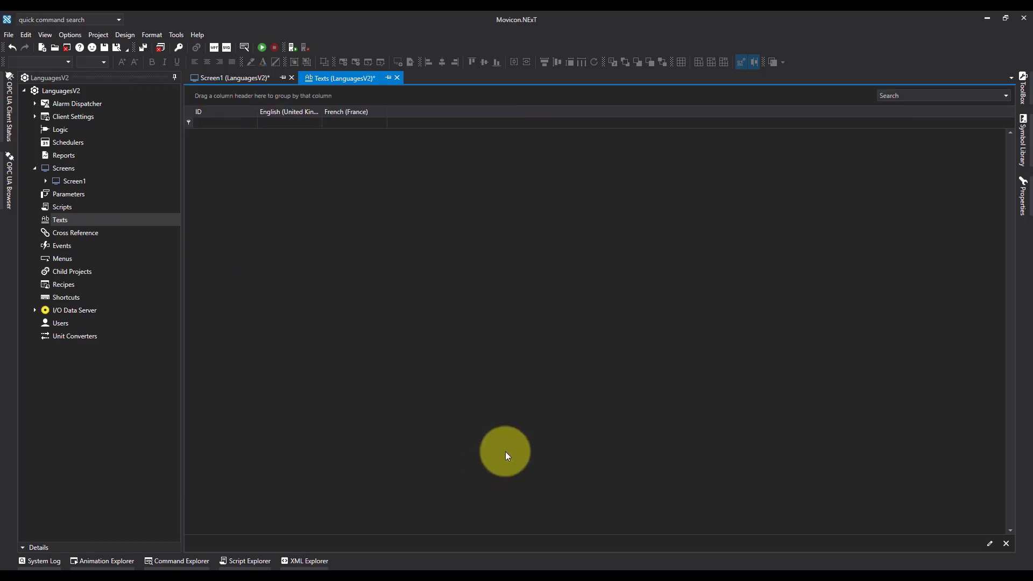
Widen the English (United Kingdom) column in the texts table so its full heading fits
click(234, 78)
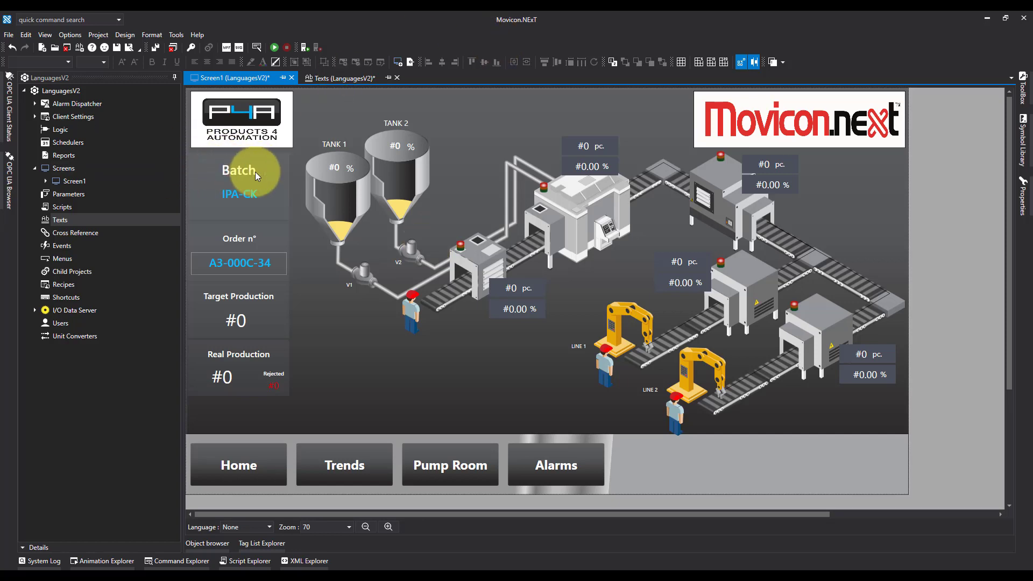
click(336, 78)
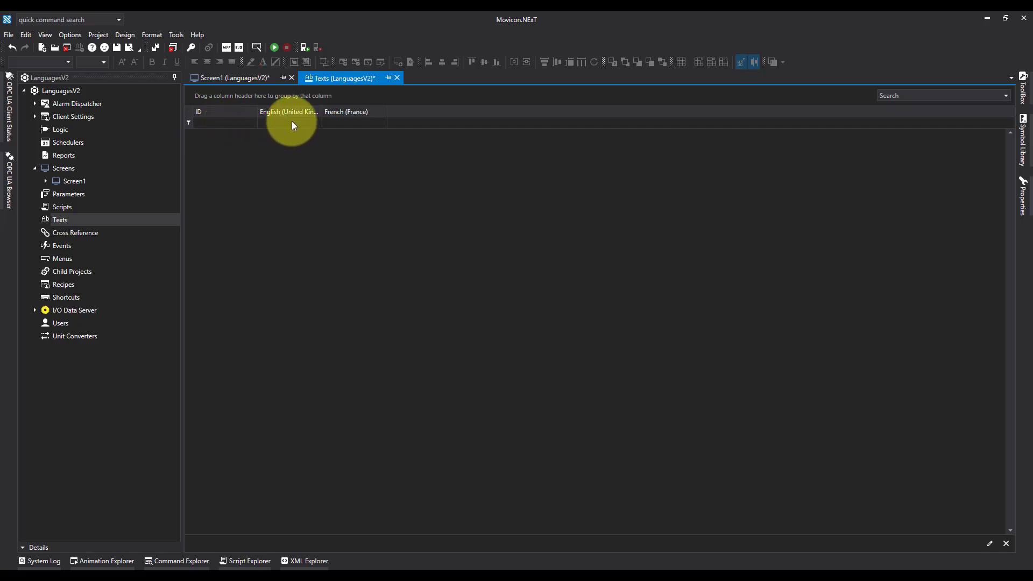
drag(321, 110, 345, 108)
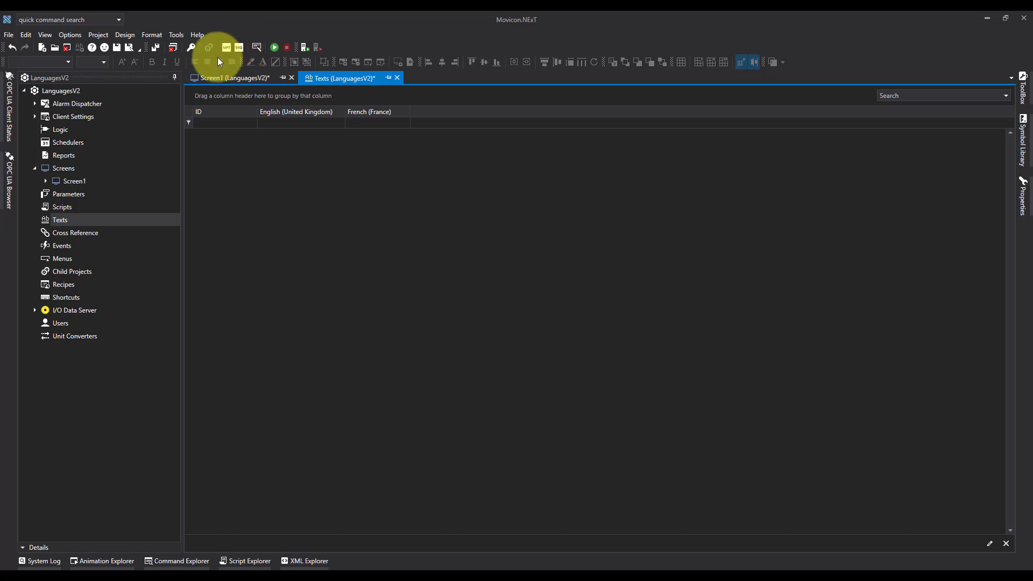
Select the text of the Batch label on Screen1 to check its exact wording
click(234, 78)
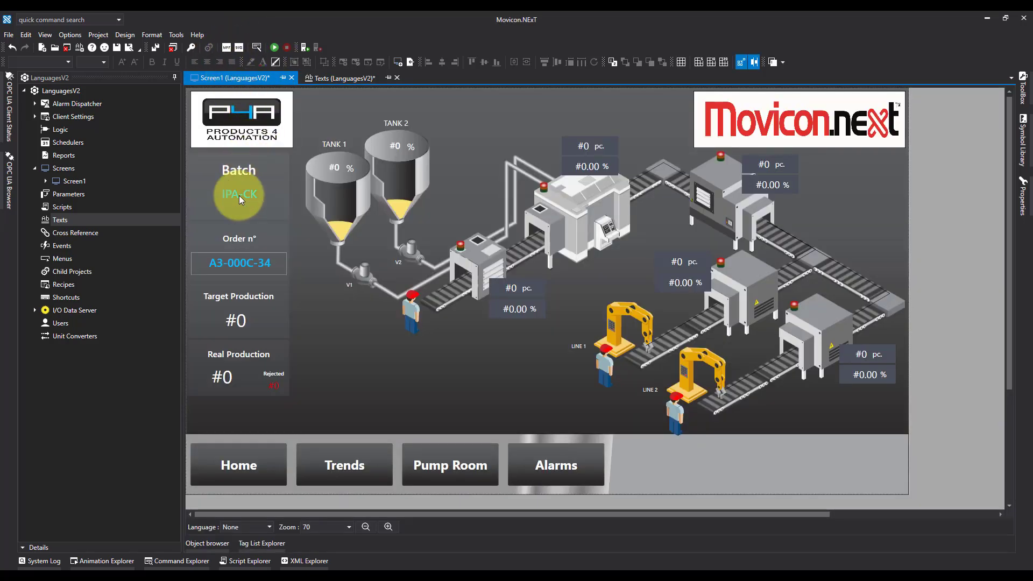
click(241, 167)
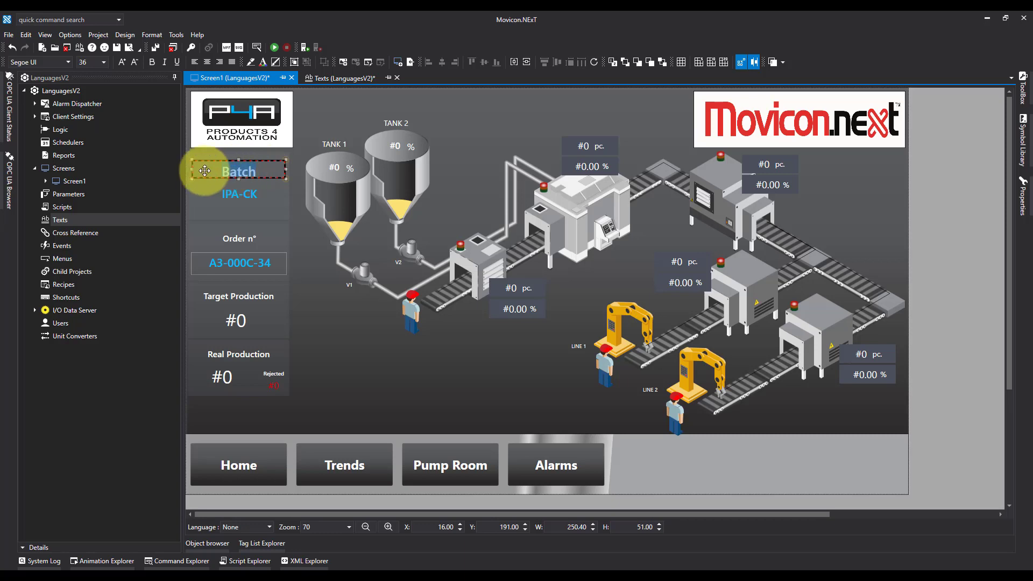
click(223, 167)
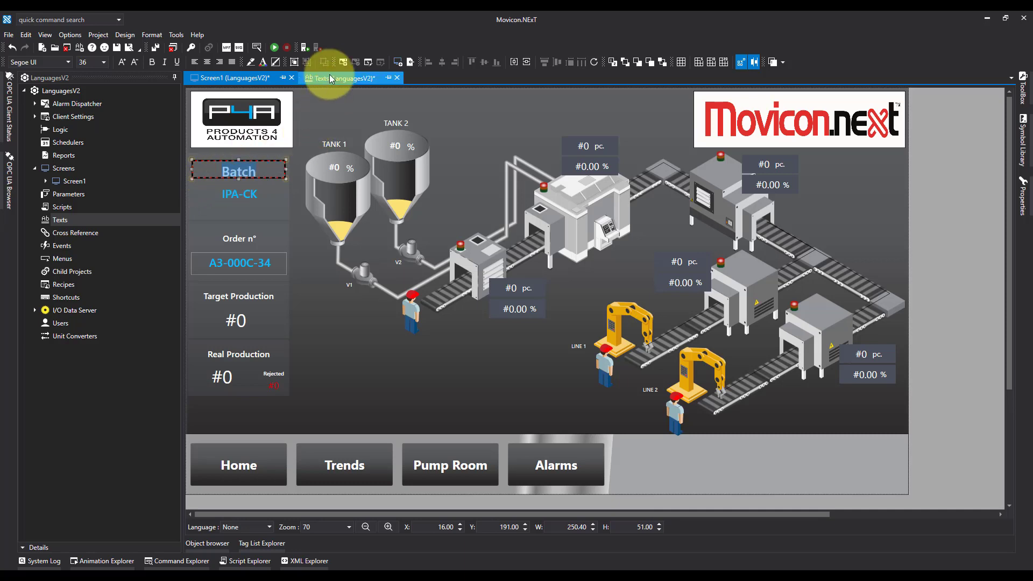
Add a new string to the texts table with the ID Batch and the English (United Kingdom) text Batch
click(350, 78)
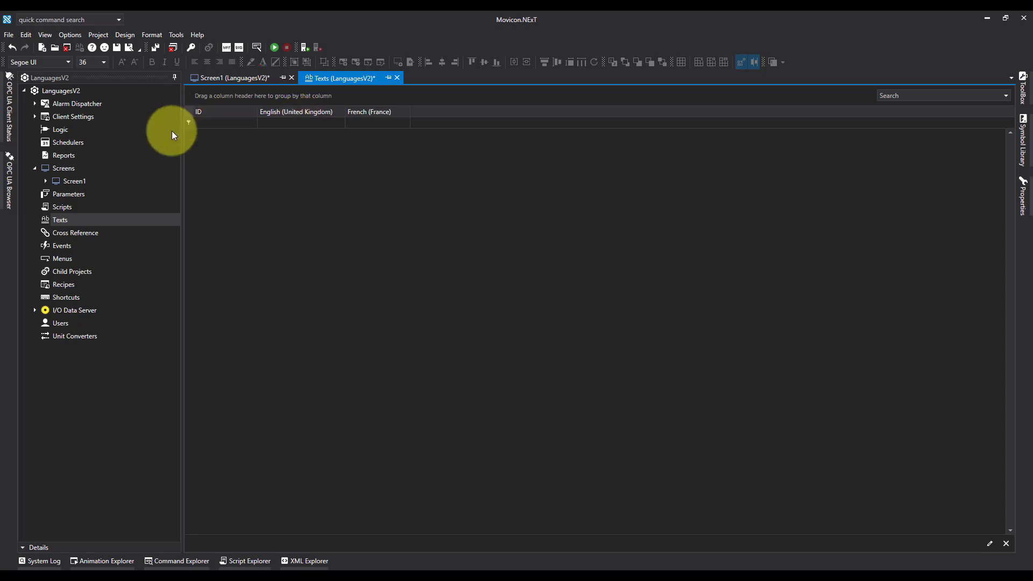
right_click(230, 146)
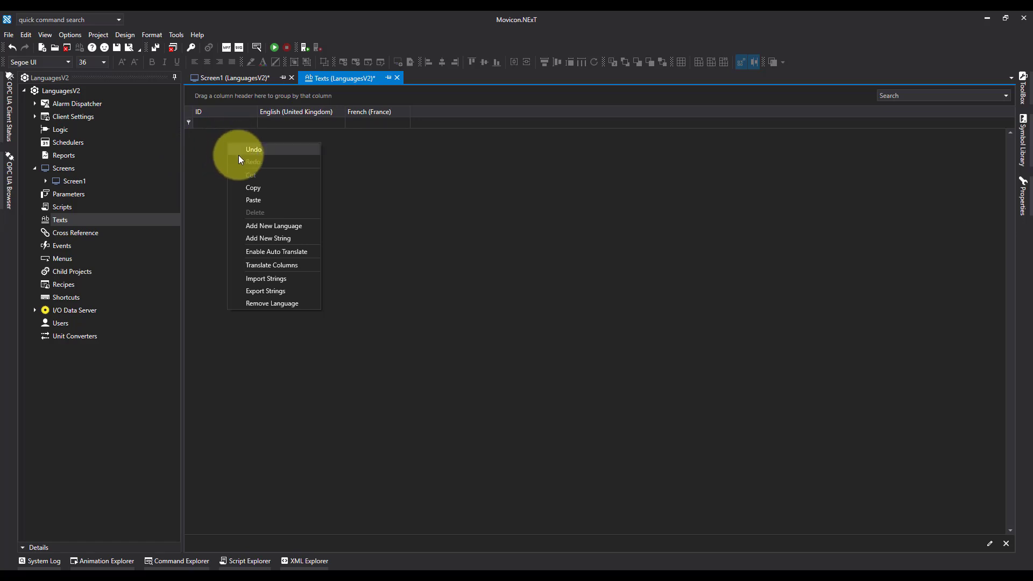
click(273, 238)
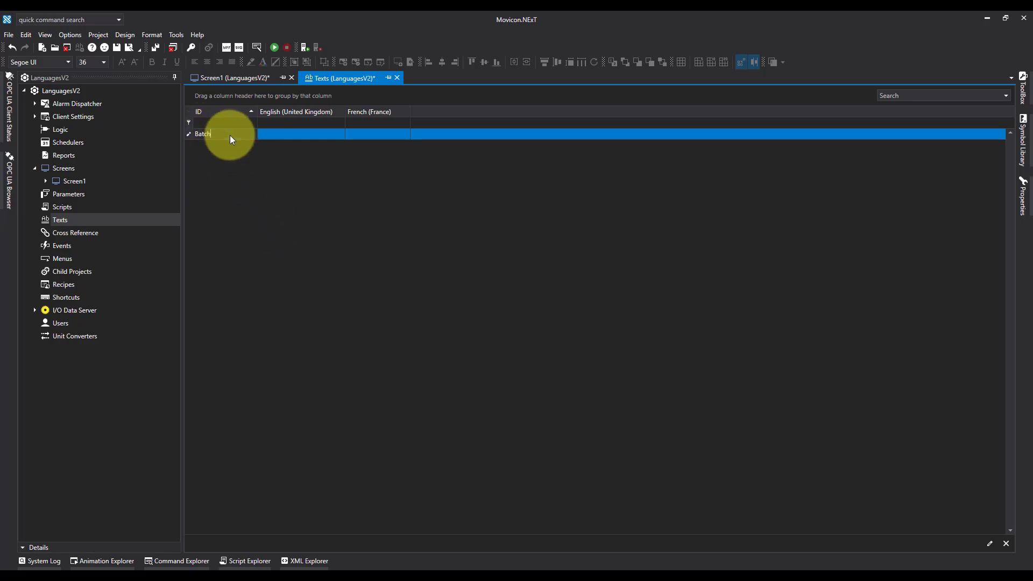
click(296, 138)
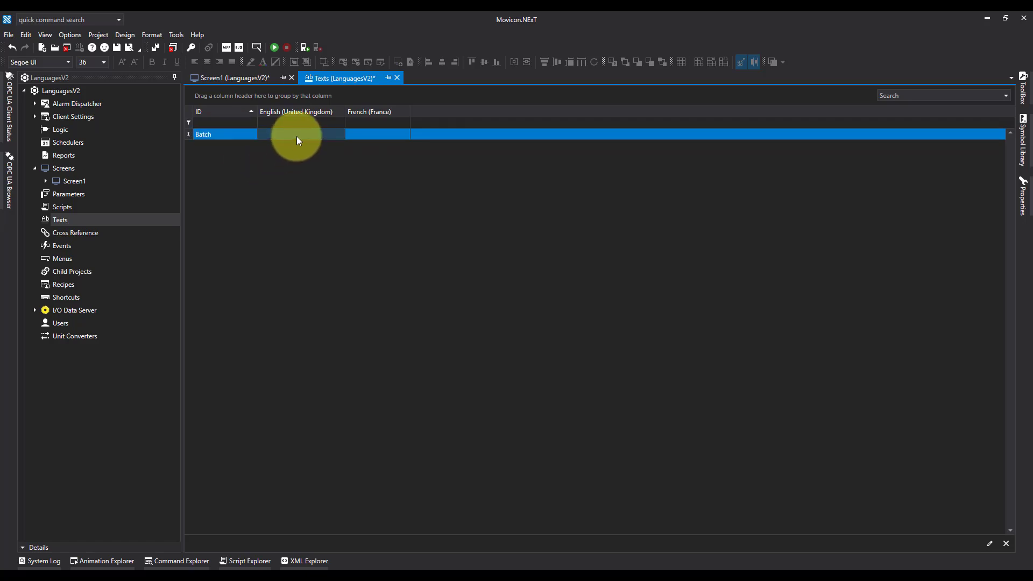
click(297, 137)
key(Return)
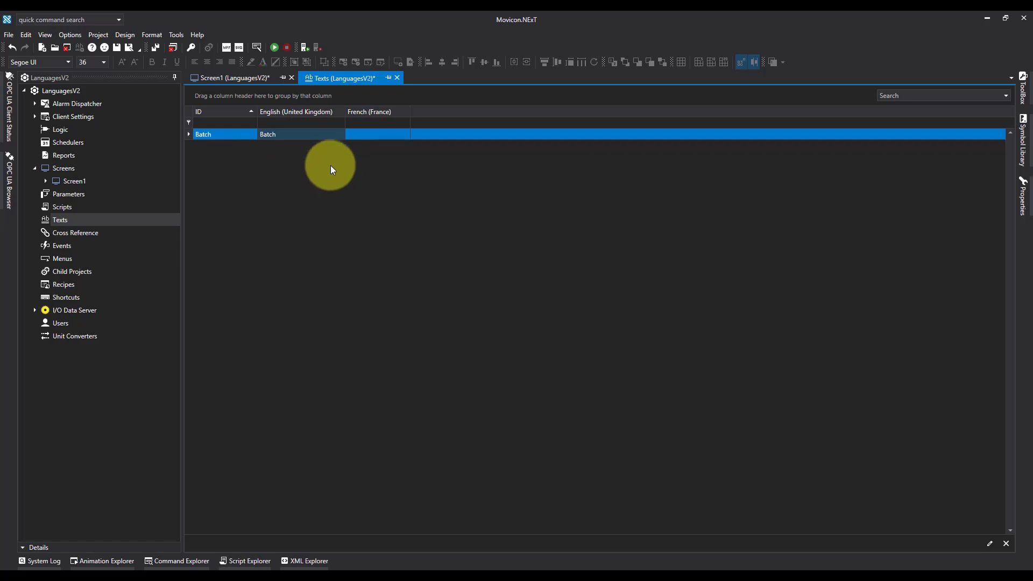
Auto-translate the texts table columns from en-GB to fr-FR
right_click(312, 169)
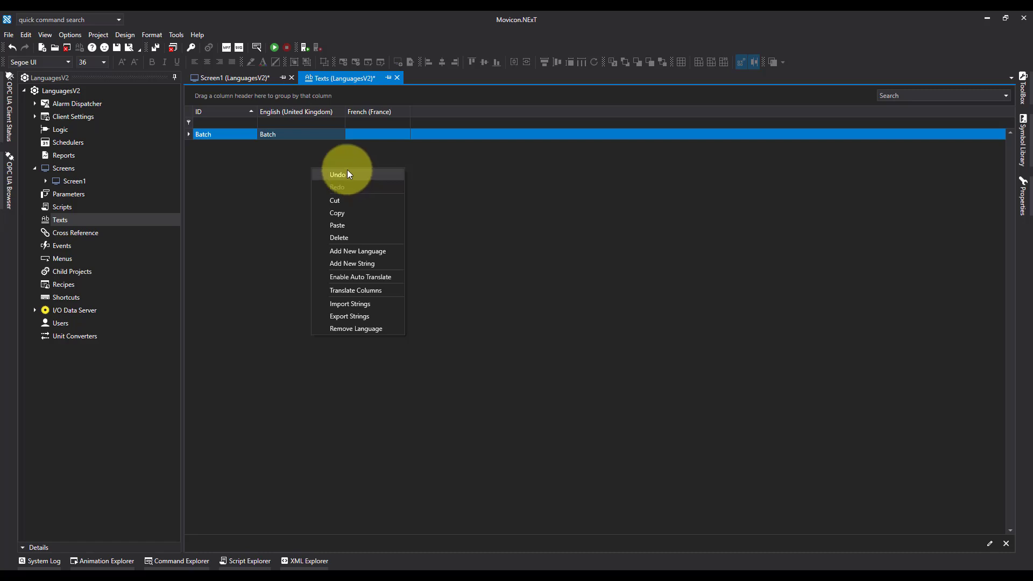
click(384, 291)
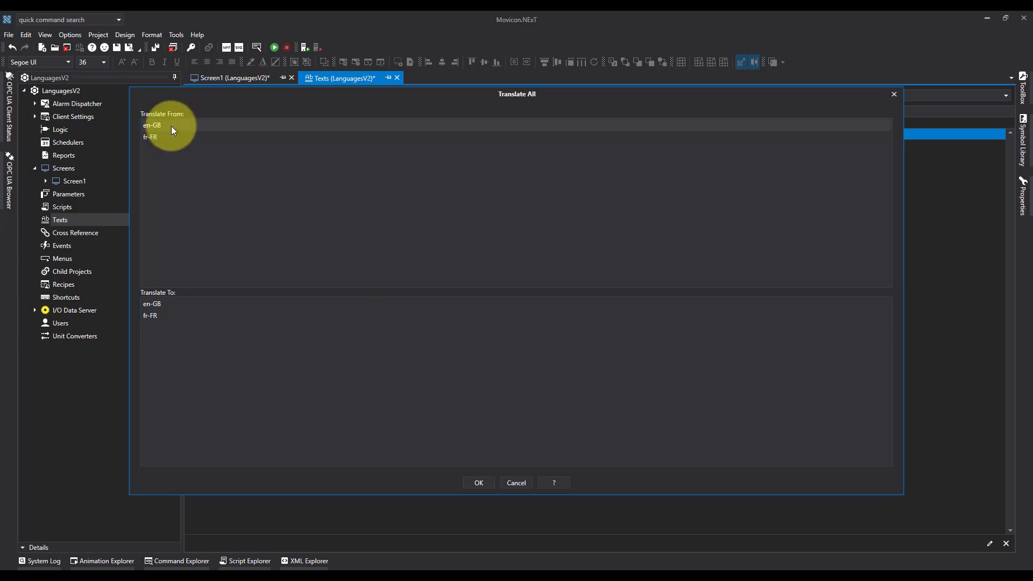
click(153, 126)
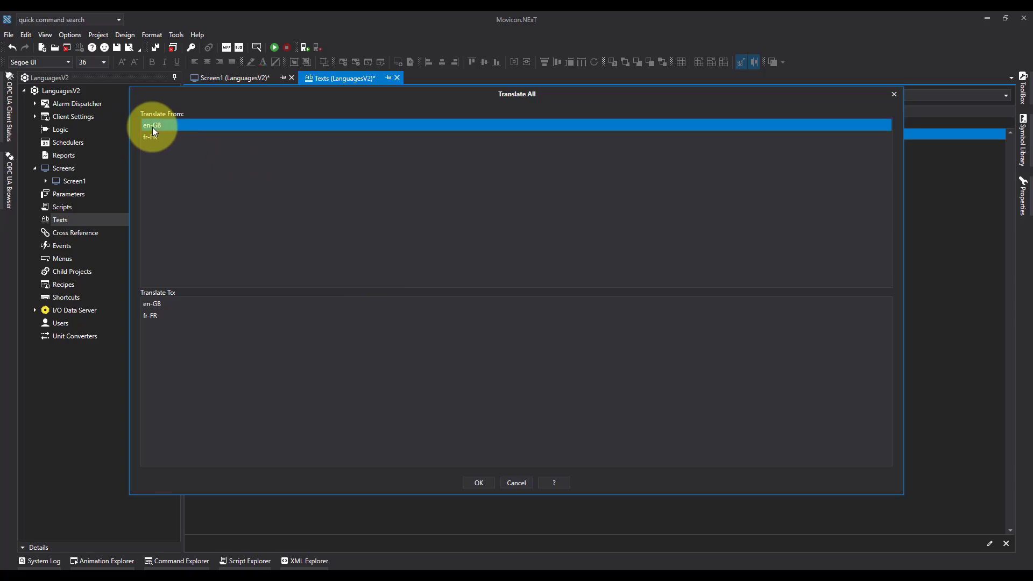
click(150, 317)
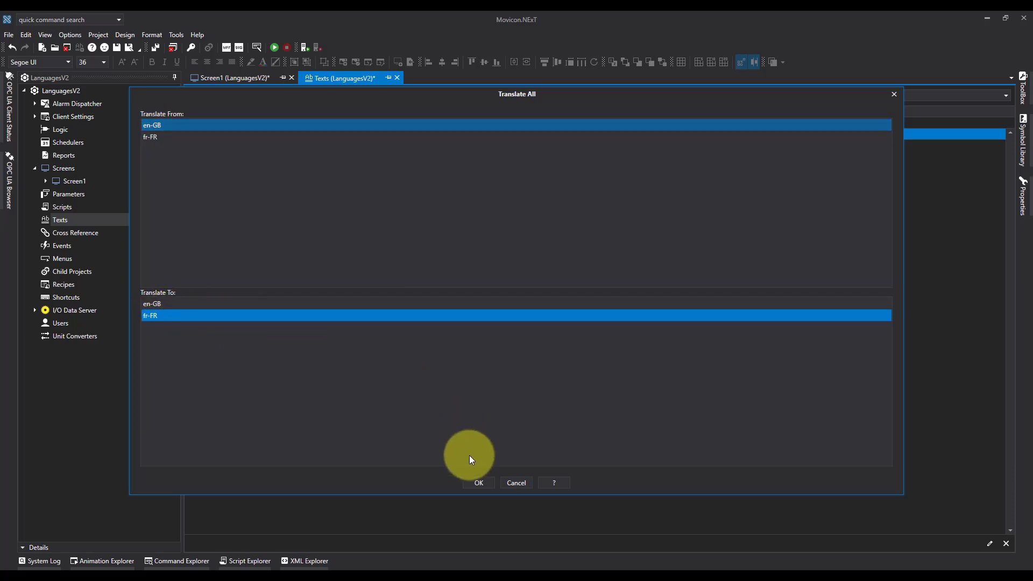
click(478, 482)
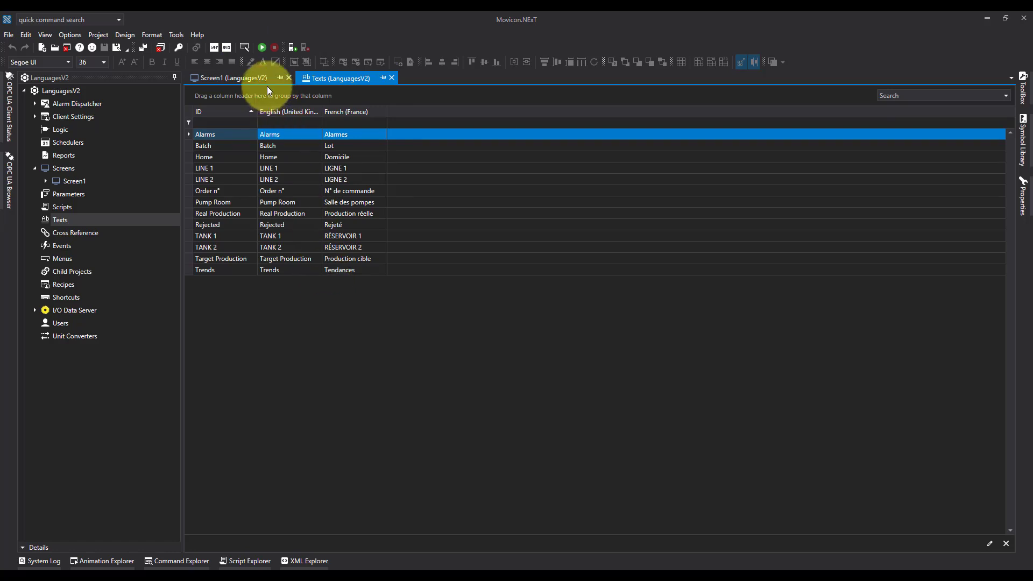
Place the French flag from the system symbol library's Flag > Europe category on Screen1, in the free area above the Pump Room button
click(235, 79)
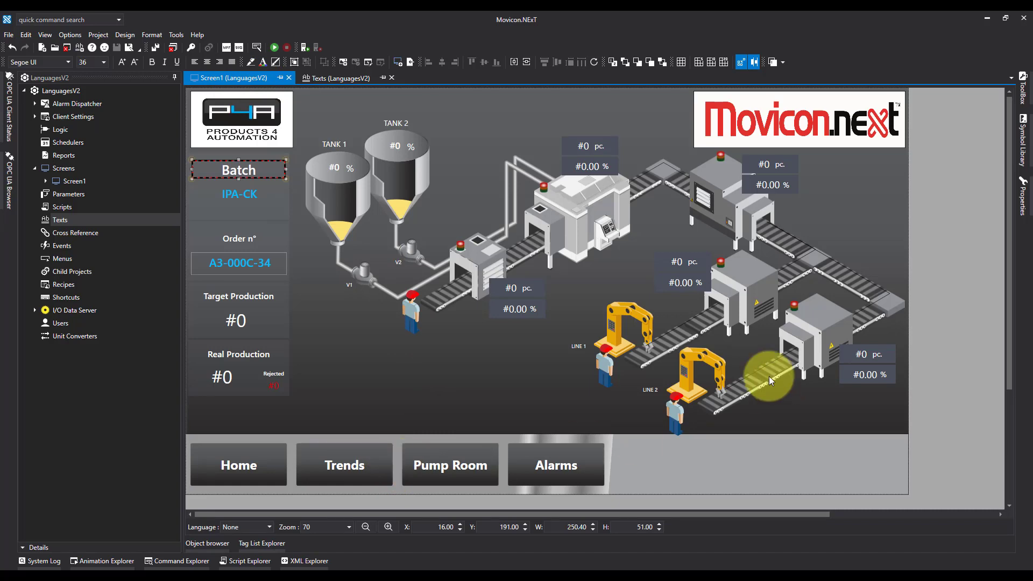
click(1022, 130)
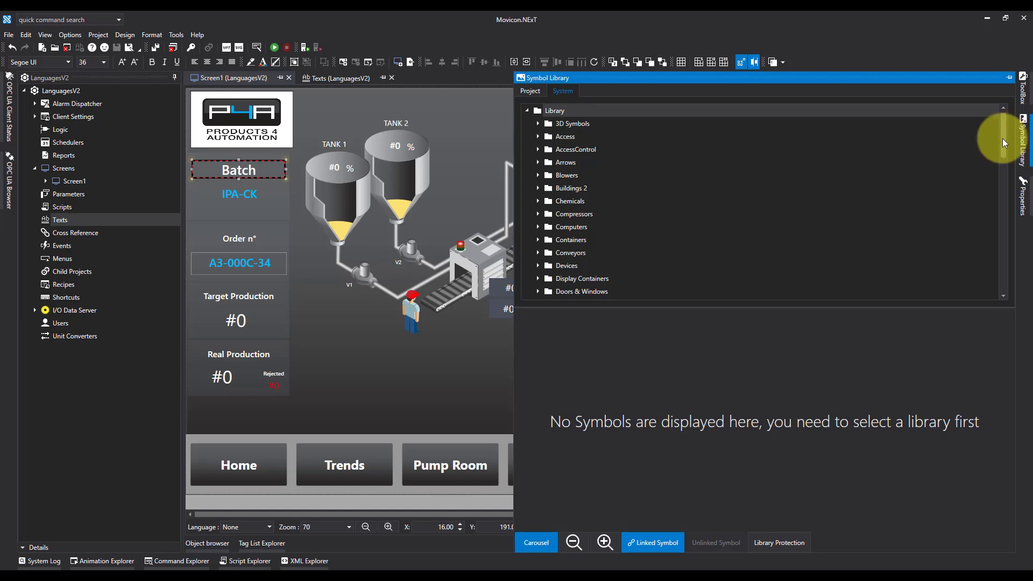
scroll(606, 221, down, 1)
scroll(605, 219, down, 2)
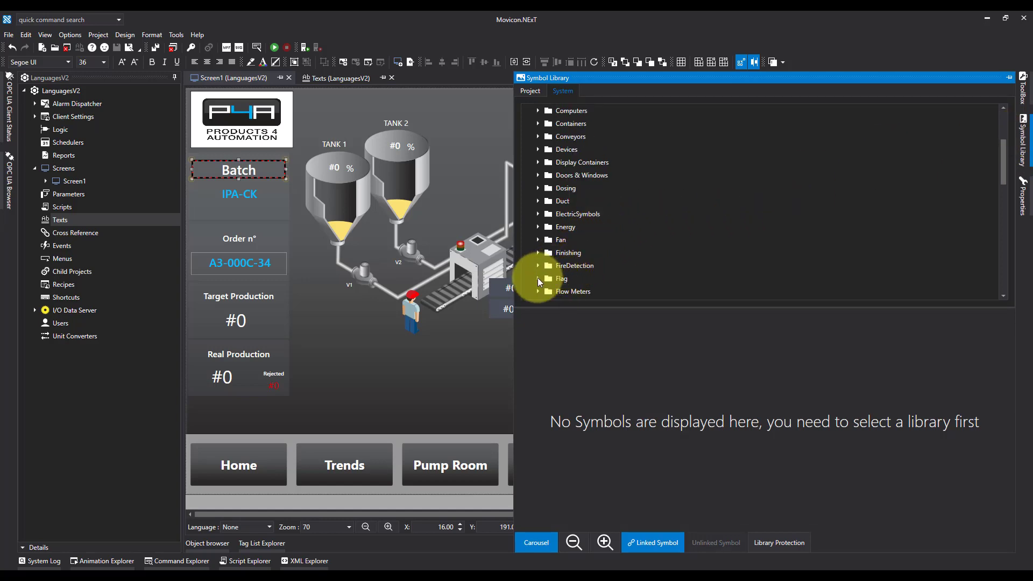
double_click(560, 277)
scroll(599, 263, down, 3)
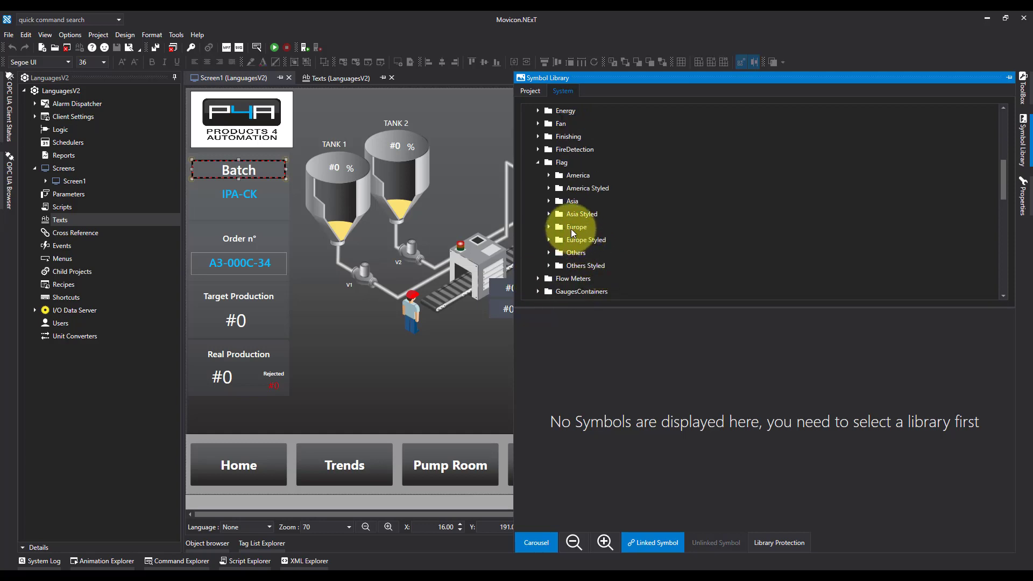
click(570, 228)
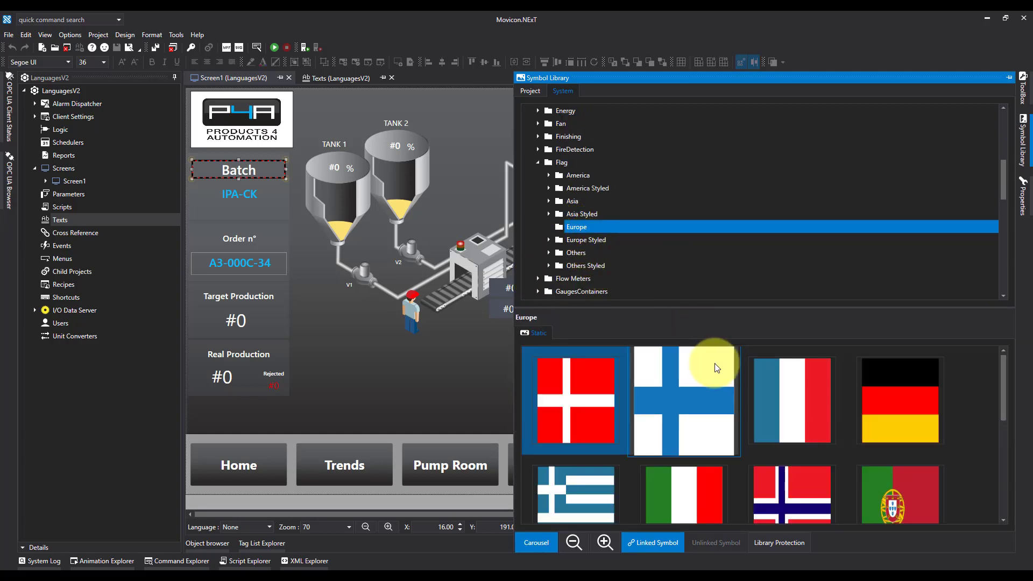
drag(801, 408, 413, 386)
Add the United Kingdom flag from the Europe flag symbols beside the Alarms button on Screen1, about 226 wide and 109 high
scroll(827, 370, down, 2)
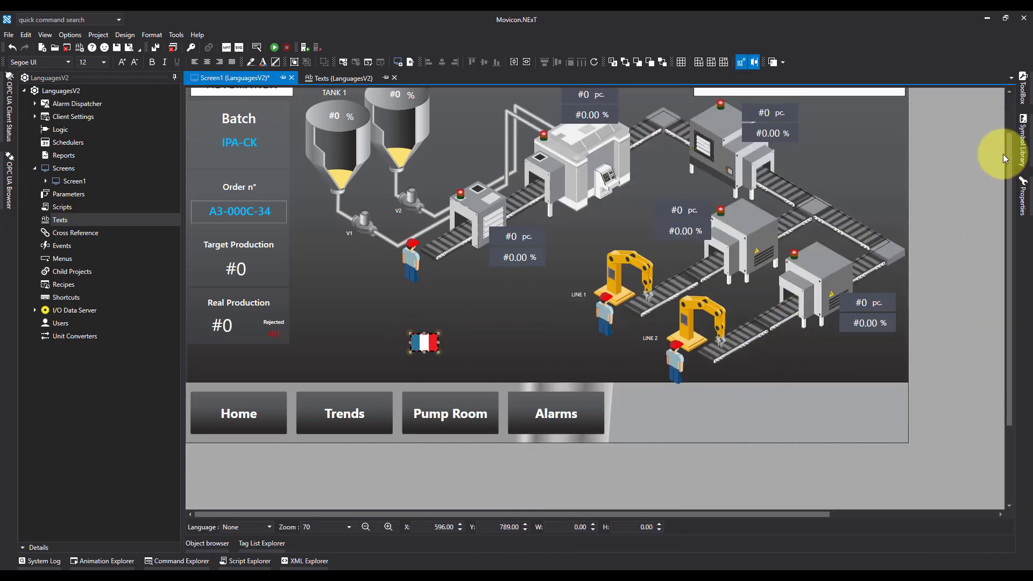
click(1020, 146)
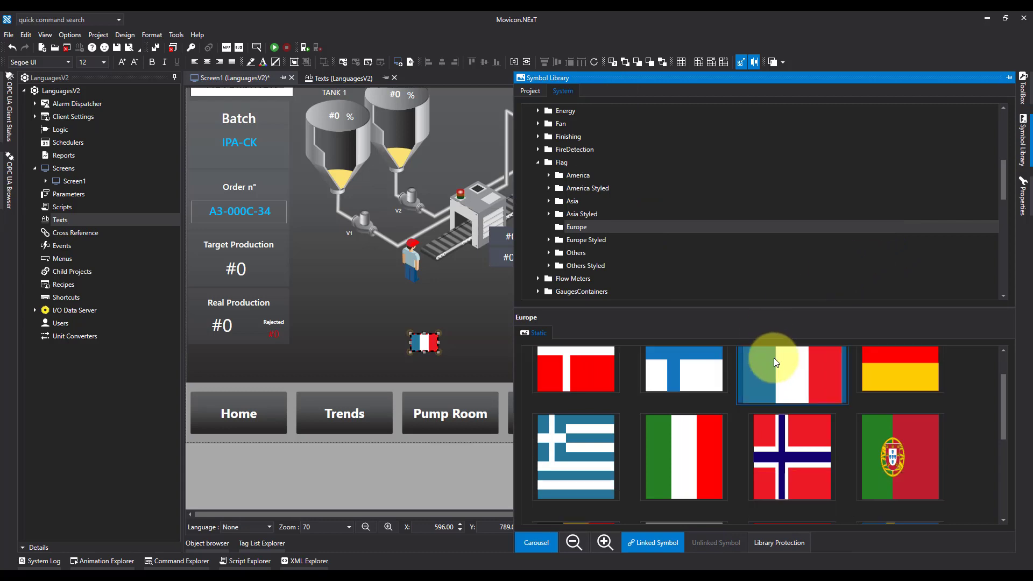
scroll(774, 358, down, 5)
drag(709, 439, 732, 434)
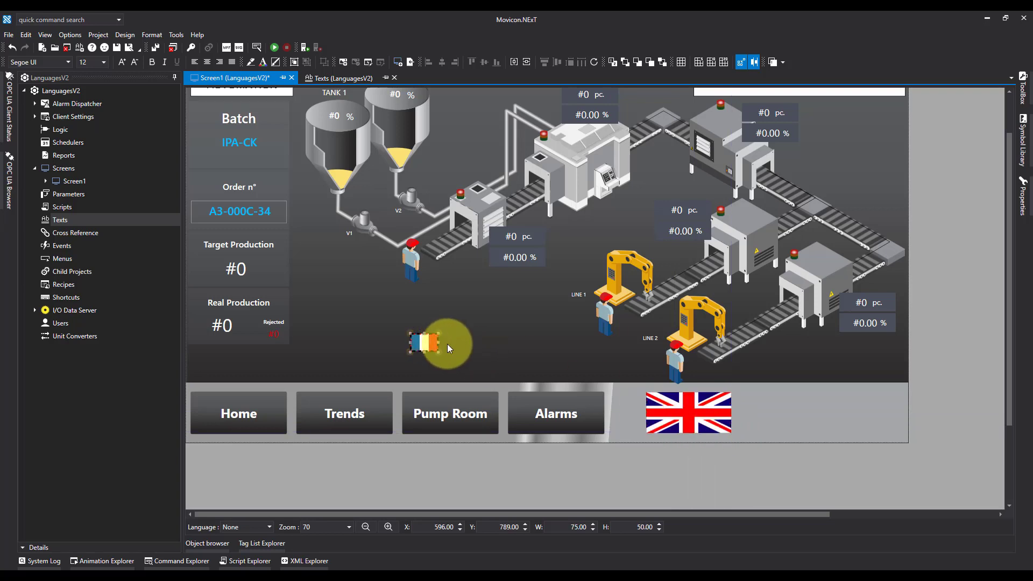
Move the French flag beside the United Kingdom flag in the navigation bar, matching its size and top alignment to that flag
drag(422, 342, 800, 408)
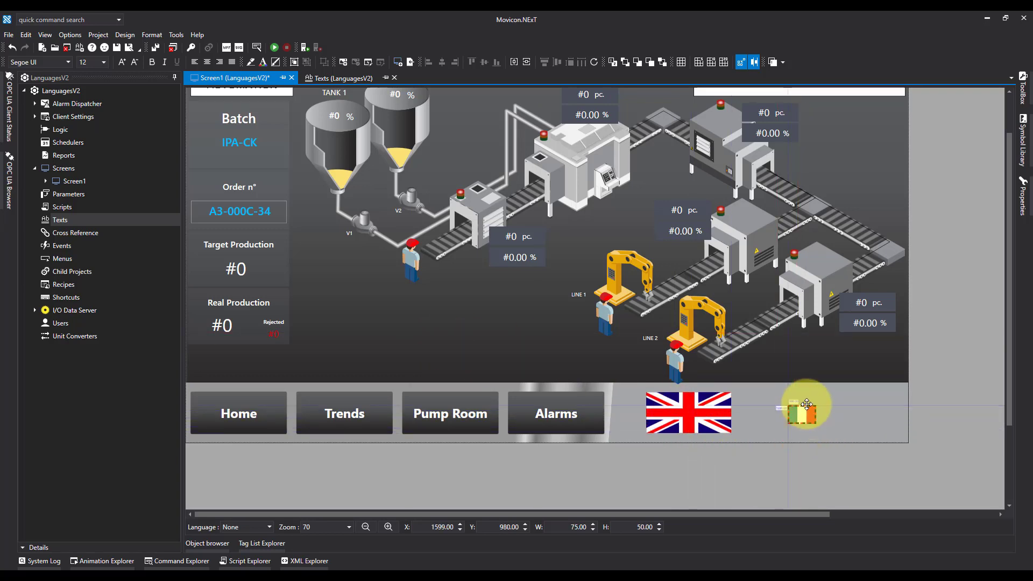
click(712, 423)
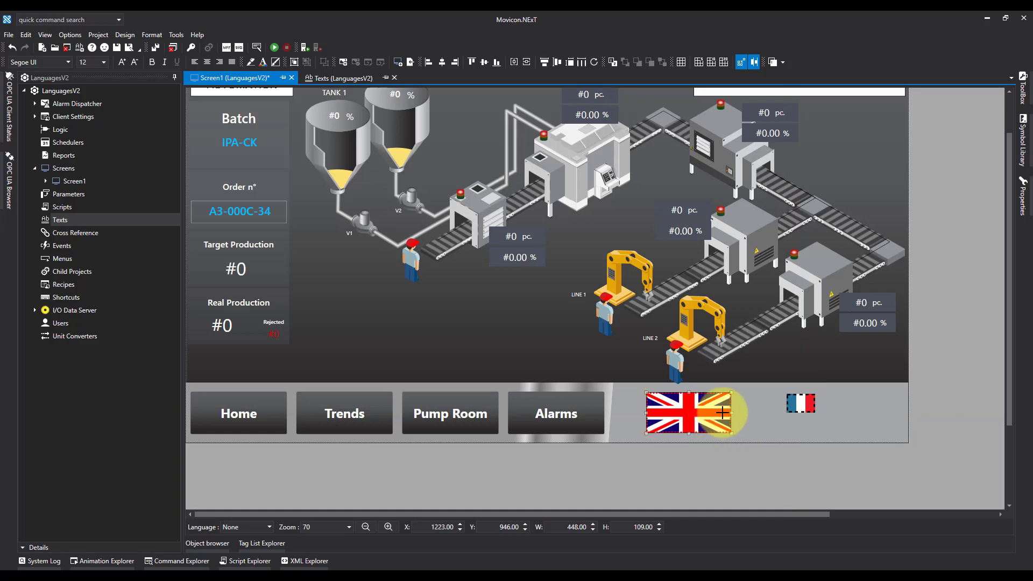
click(568, 62)
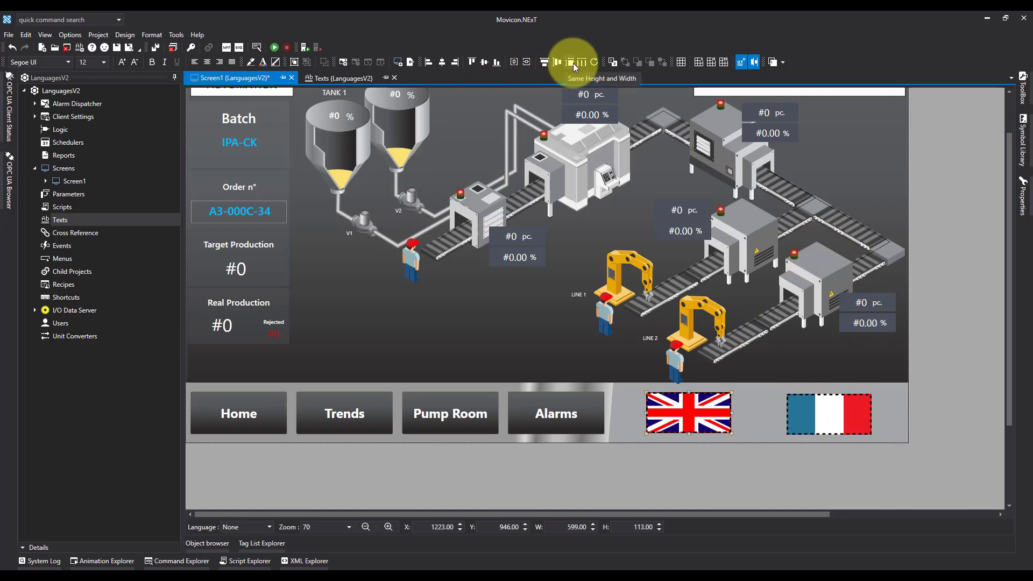
click(472, 63)
click(777, 405)
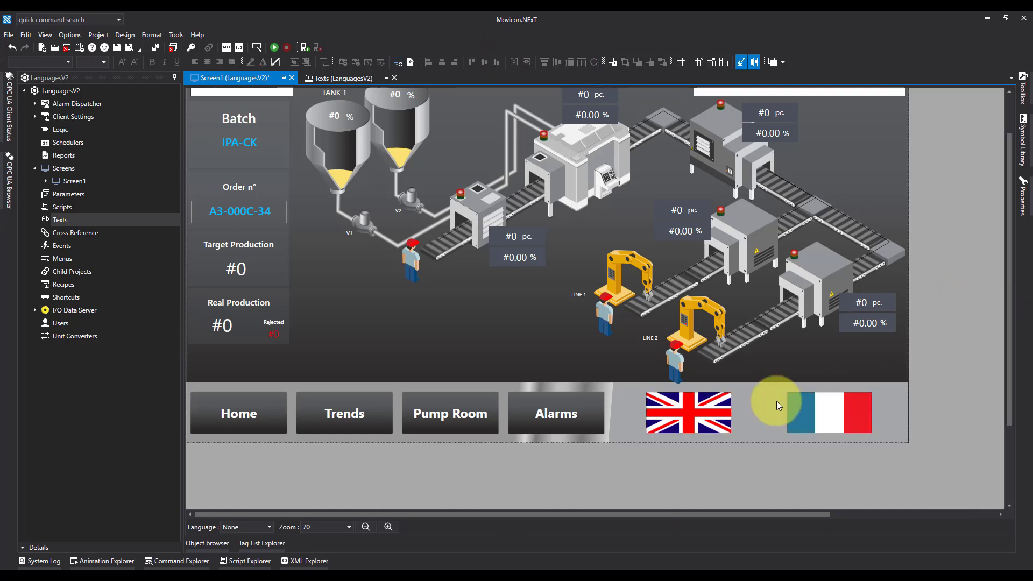
Enable the Is Interactive property for the United Kingdom flag, filtering the properties by "is"
click(679, 399)
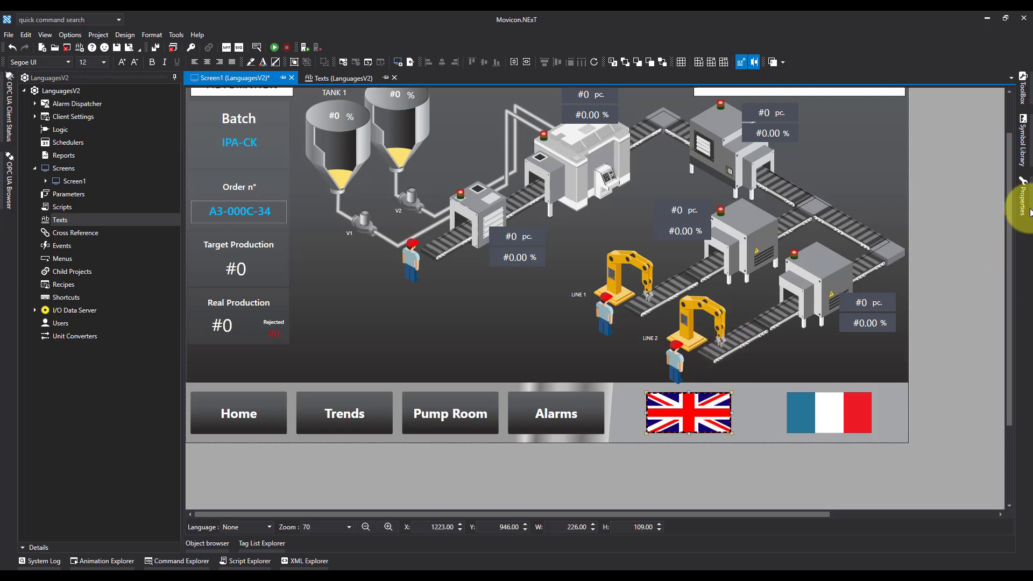
click(1024, 191)
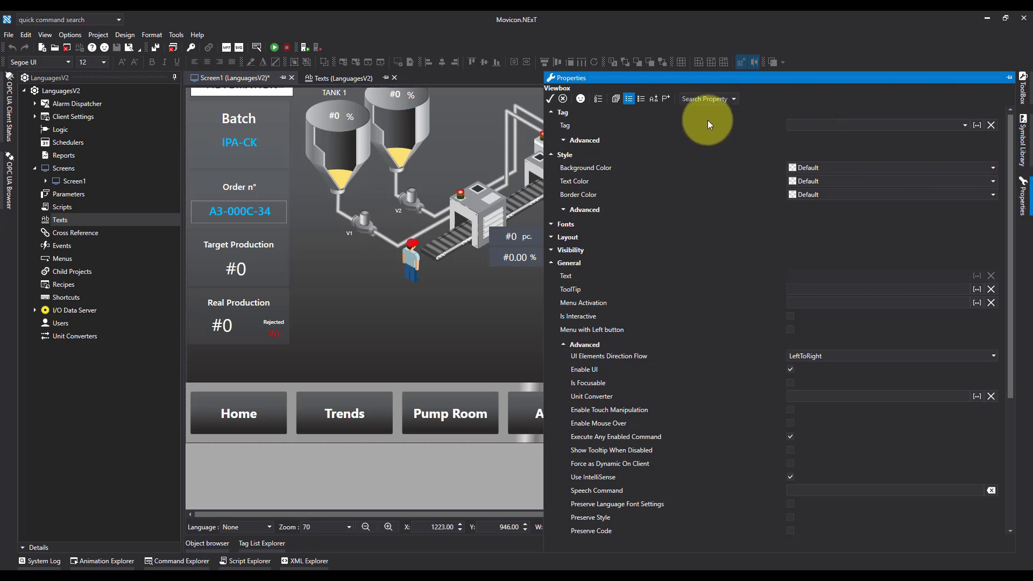
click(710, 99)
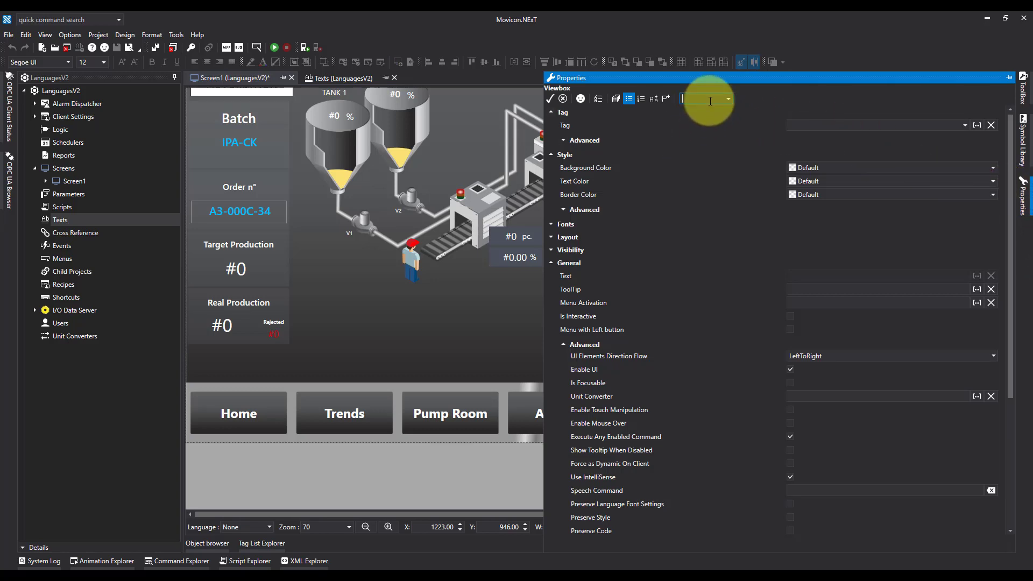
text(is)
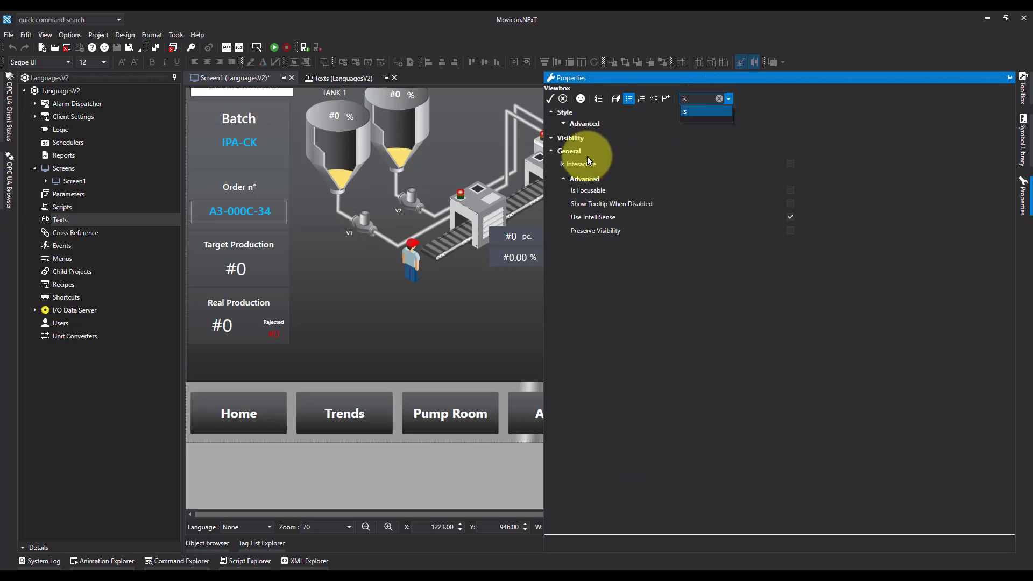
click(792, 163)
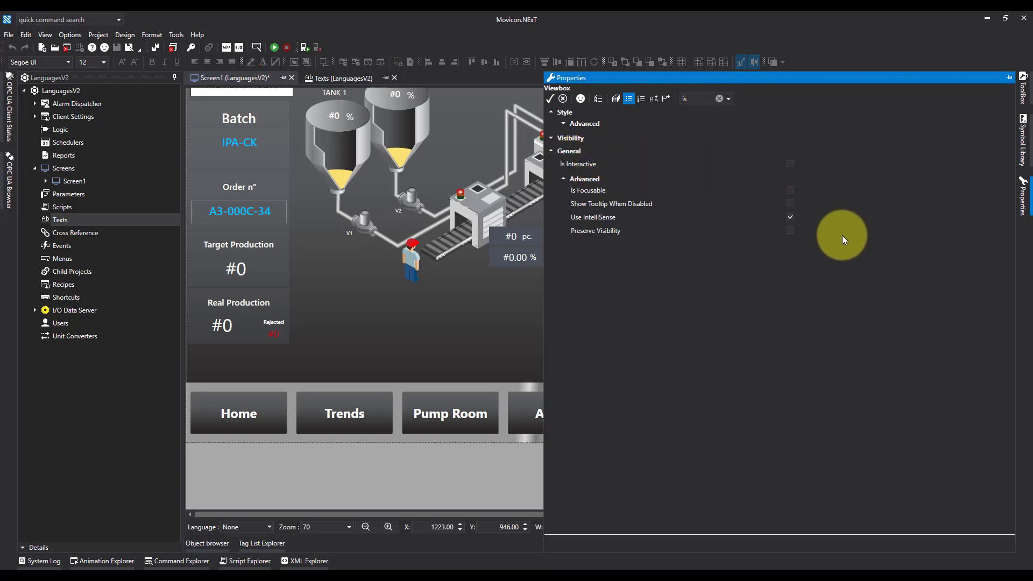
click(792, 163)
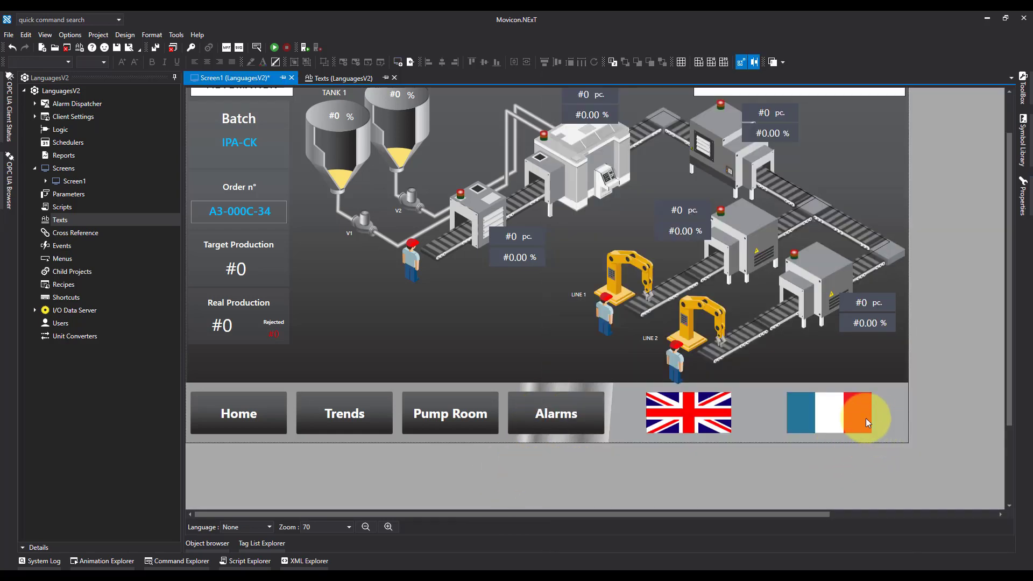
Enable the Is Interactive property for the French flag and clear the property filter
click(855, 414)
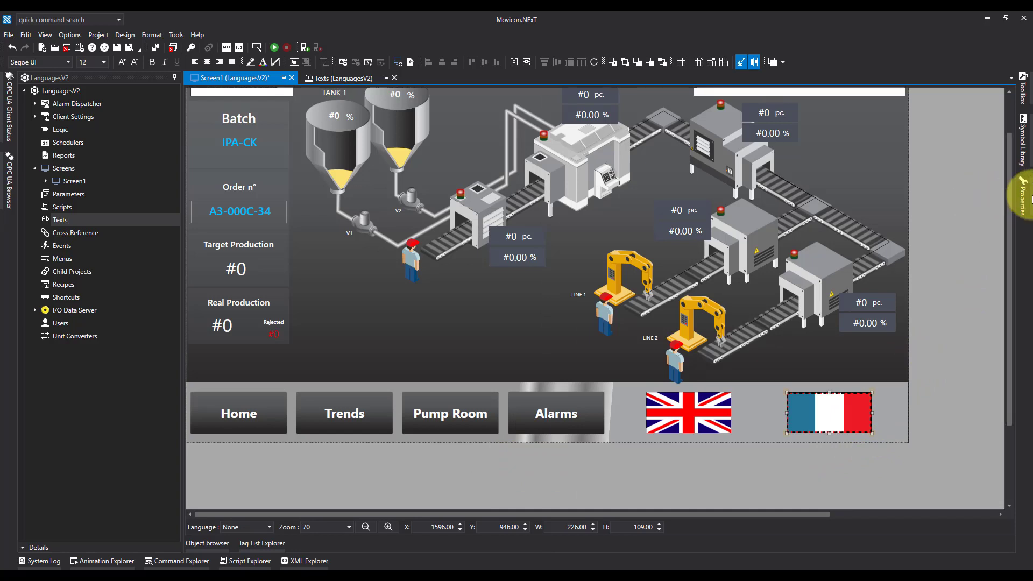
click(1024, 199)
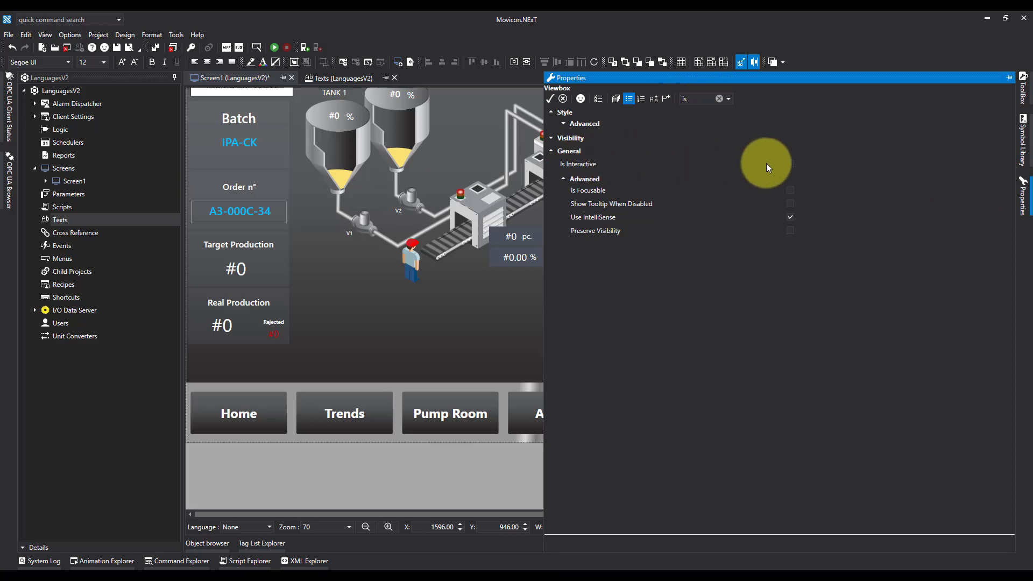
click(790, 163)
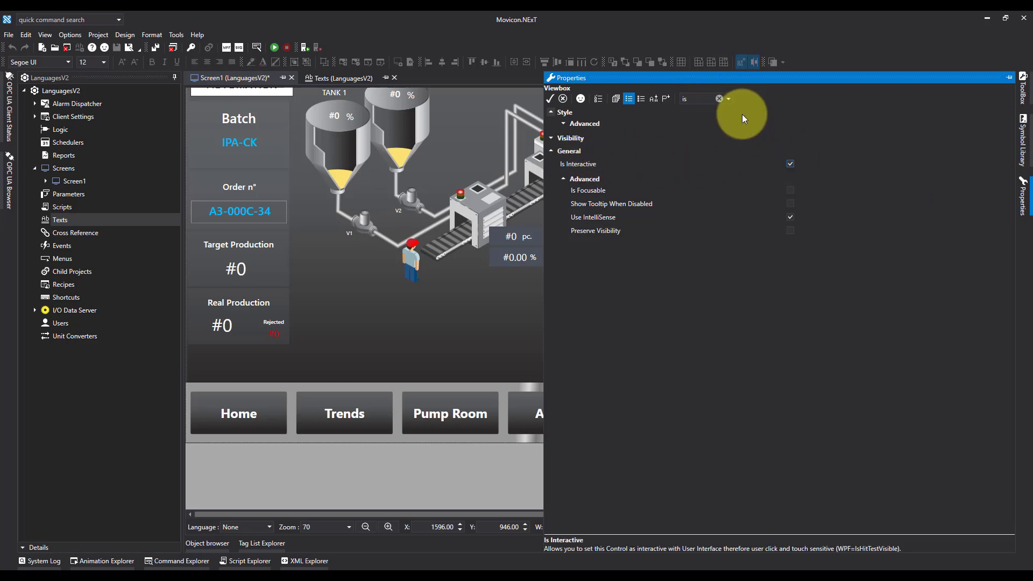
click(720, 98)
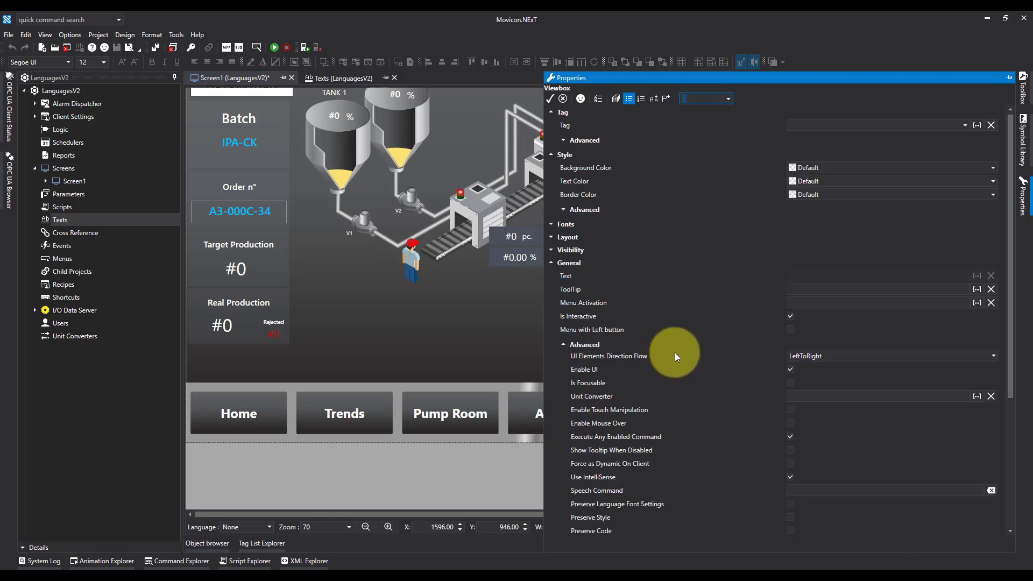
click(529, 470)
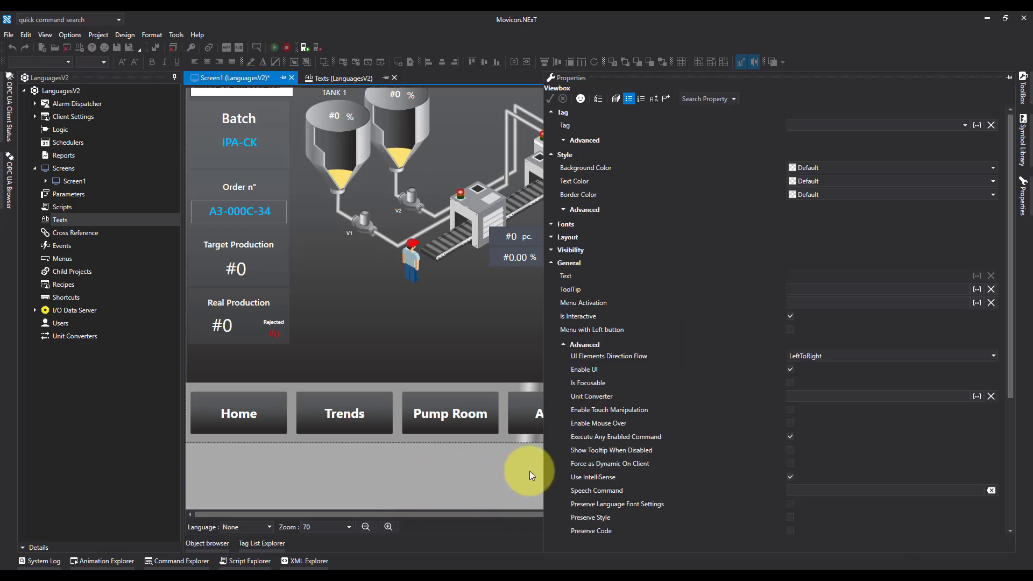
Assign a Change Culture command with the language en-GB to the United Kingdom flag
click(698, 409)
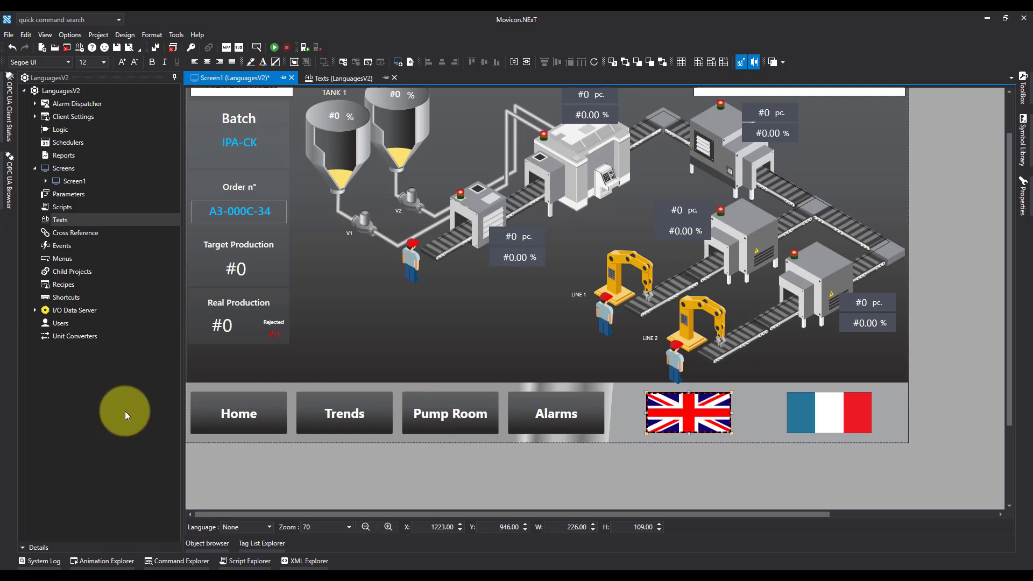
click(192, 561)
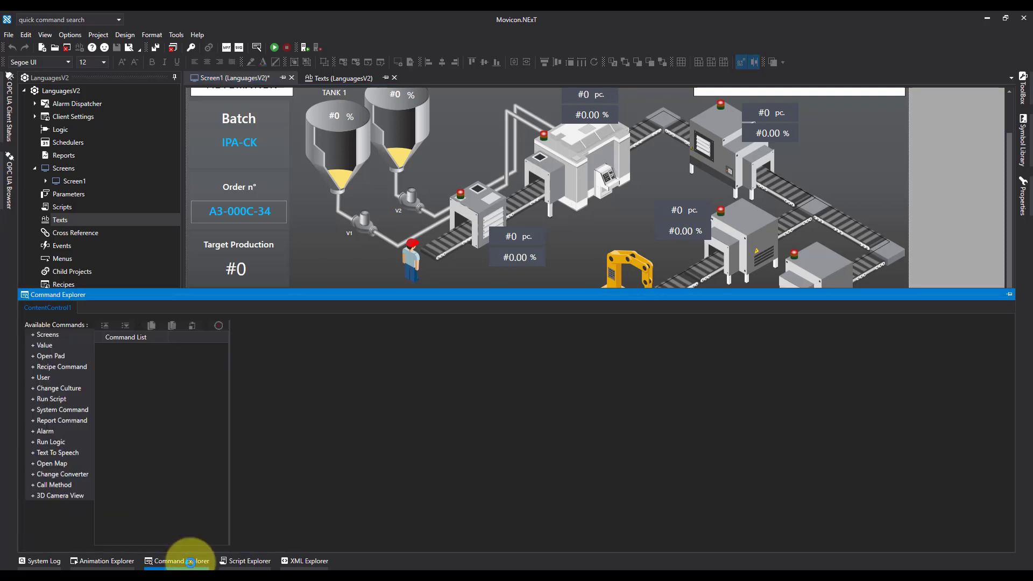
click(59, 389)
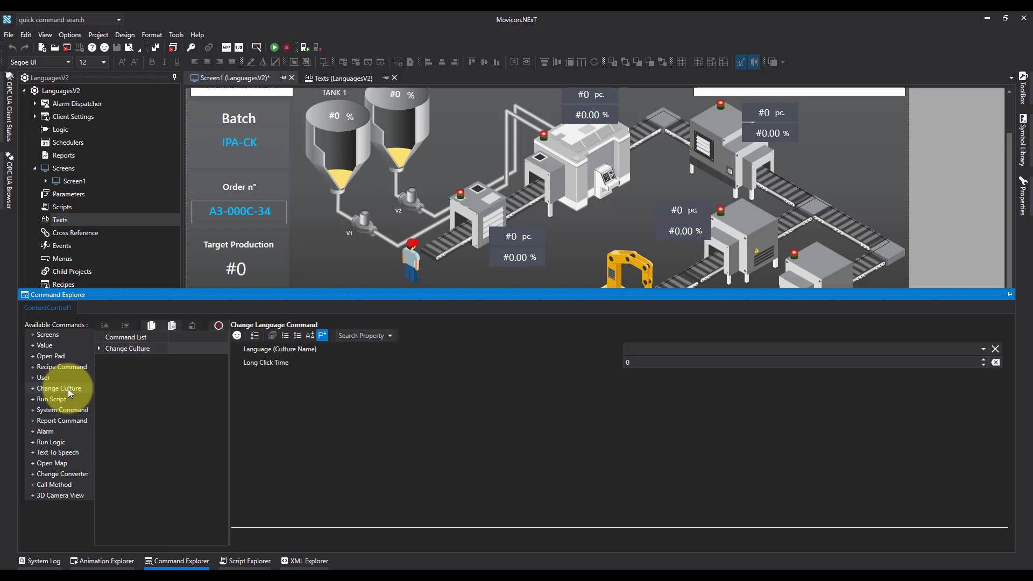
click(983, 349)
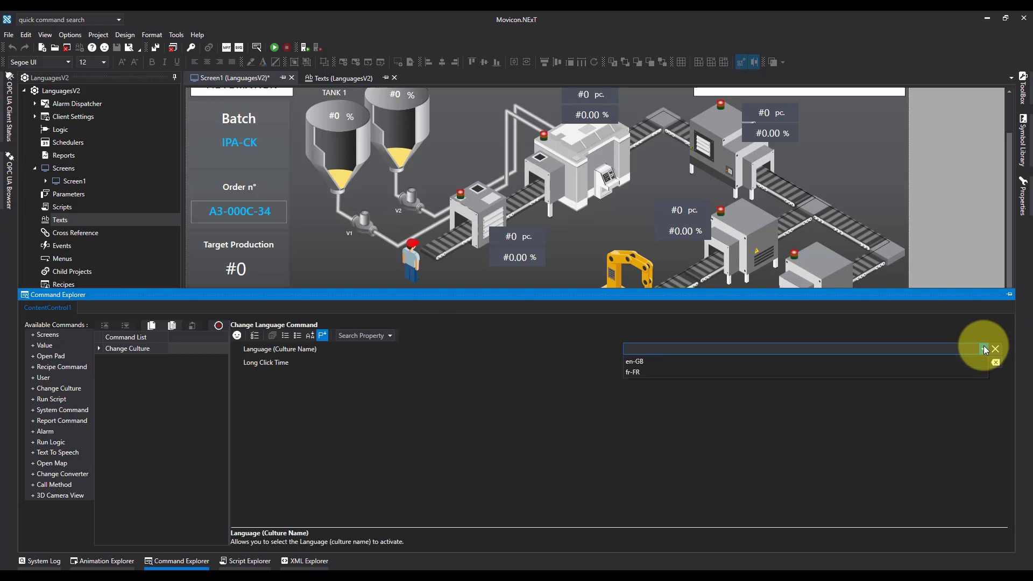
click(637, 361)
click(967, 262)
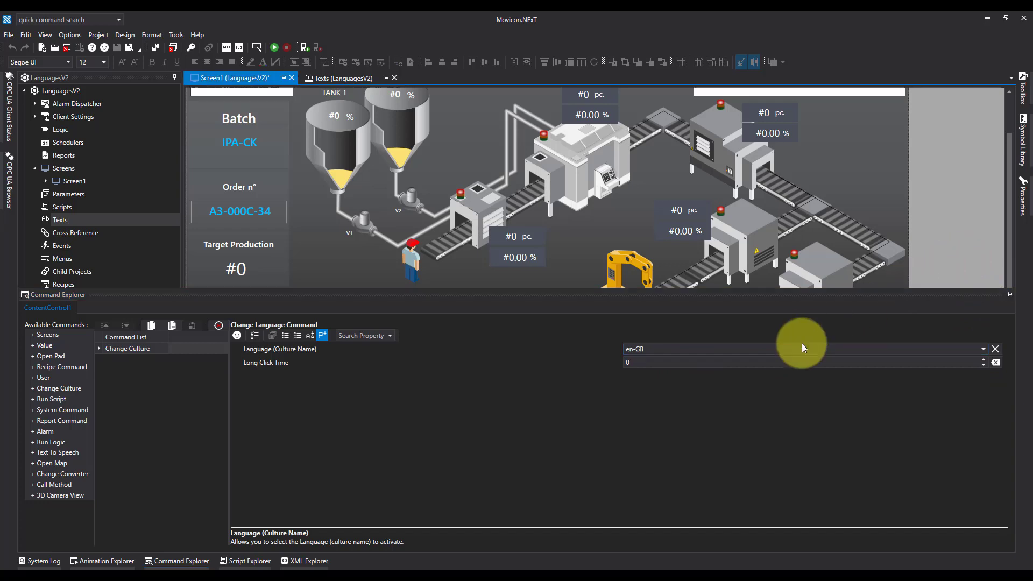
Assign a Change Culture command with the language fr-FR to the French flag
click(817, 401)
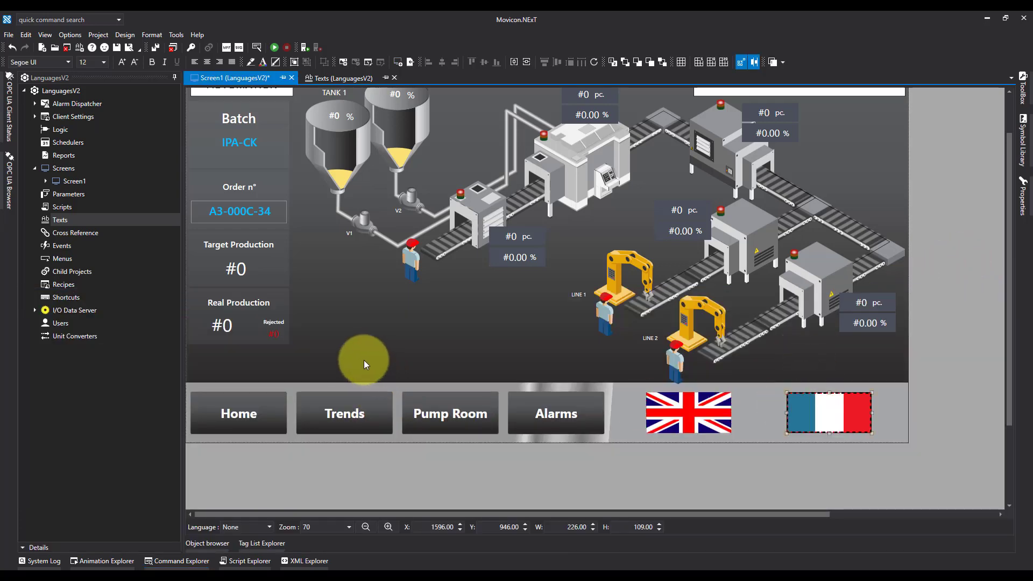
click(181, 560)
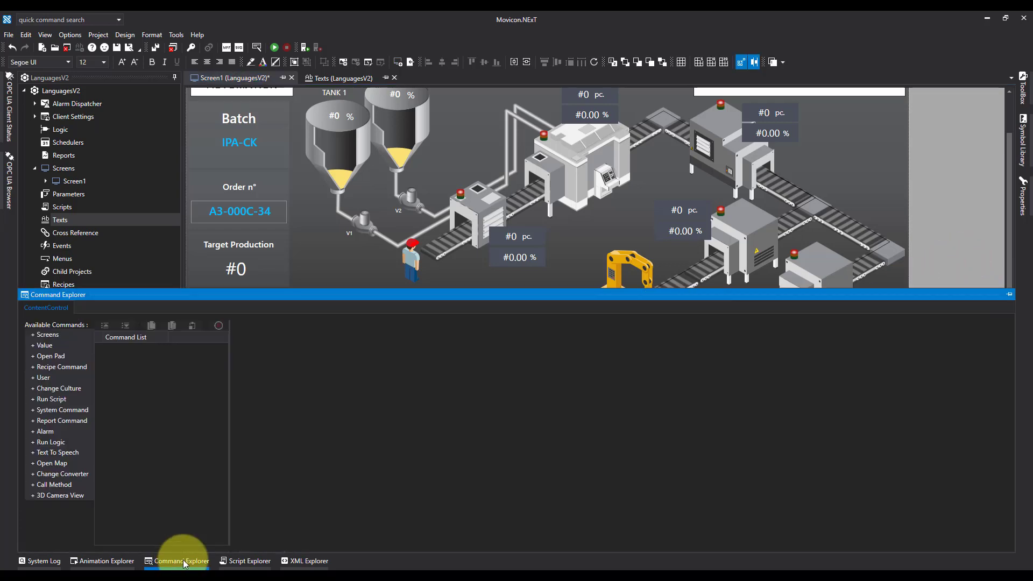
double_click(53, 388)
click(983, 349)
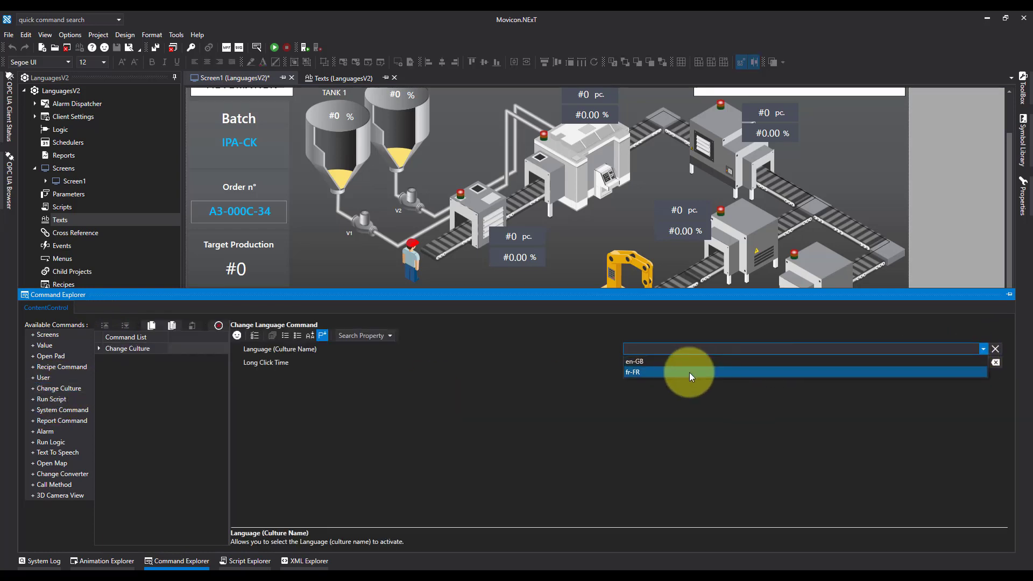
click(689, 372)
click(323, 257)
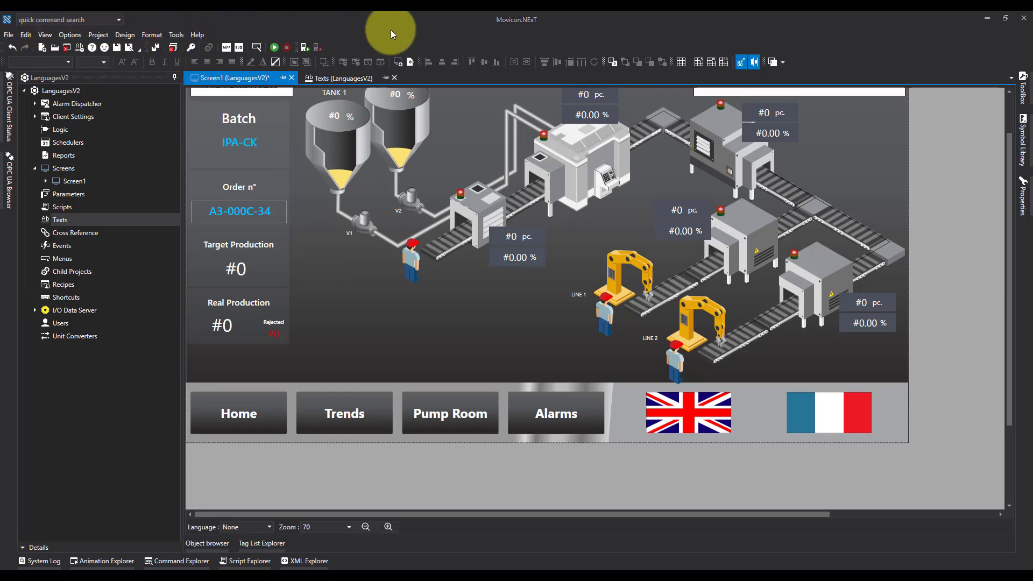
Save and run the project, and switch the running screen to French using its flag
click(156, 48)
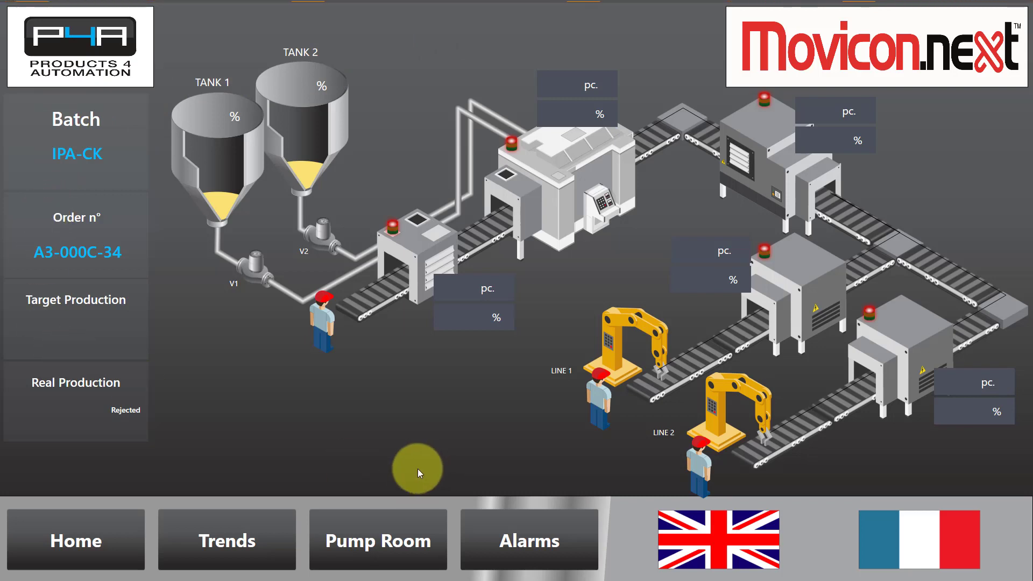
click(904, 537)
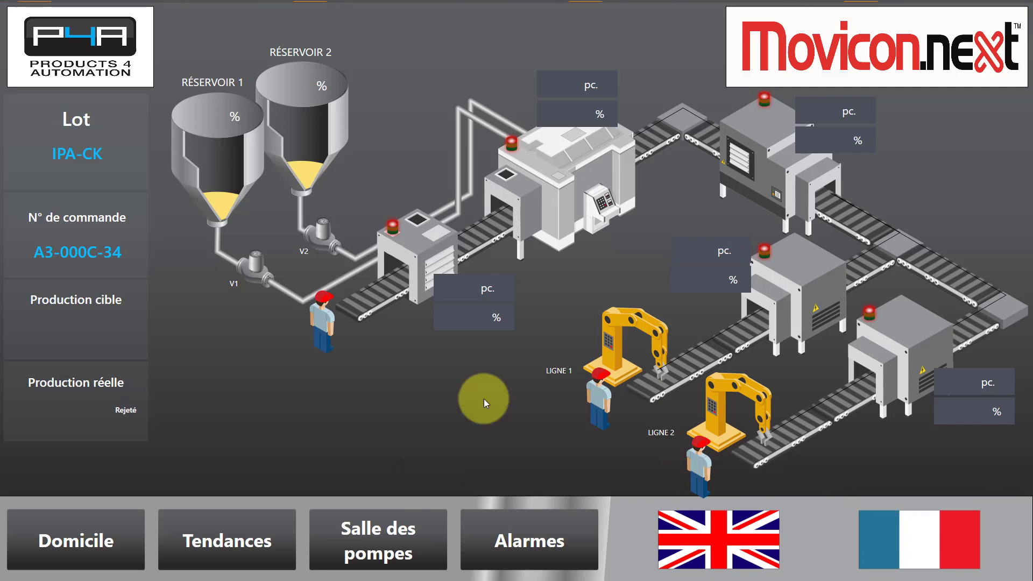